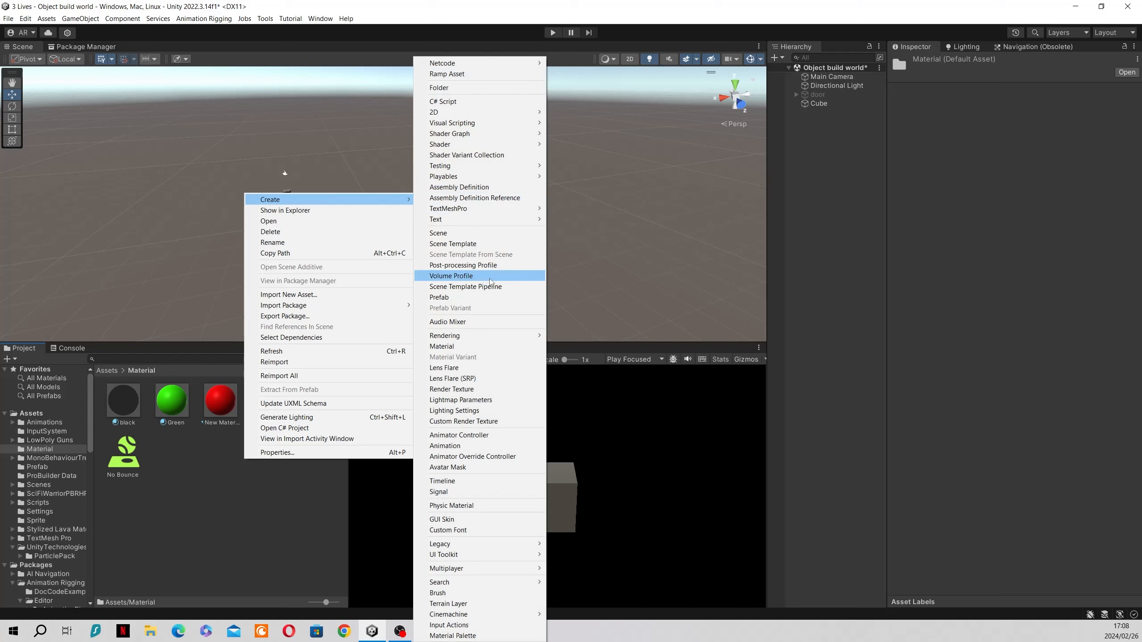
- Create a new material named Glow in the Material folder
click(477, 346)
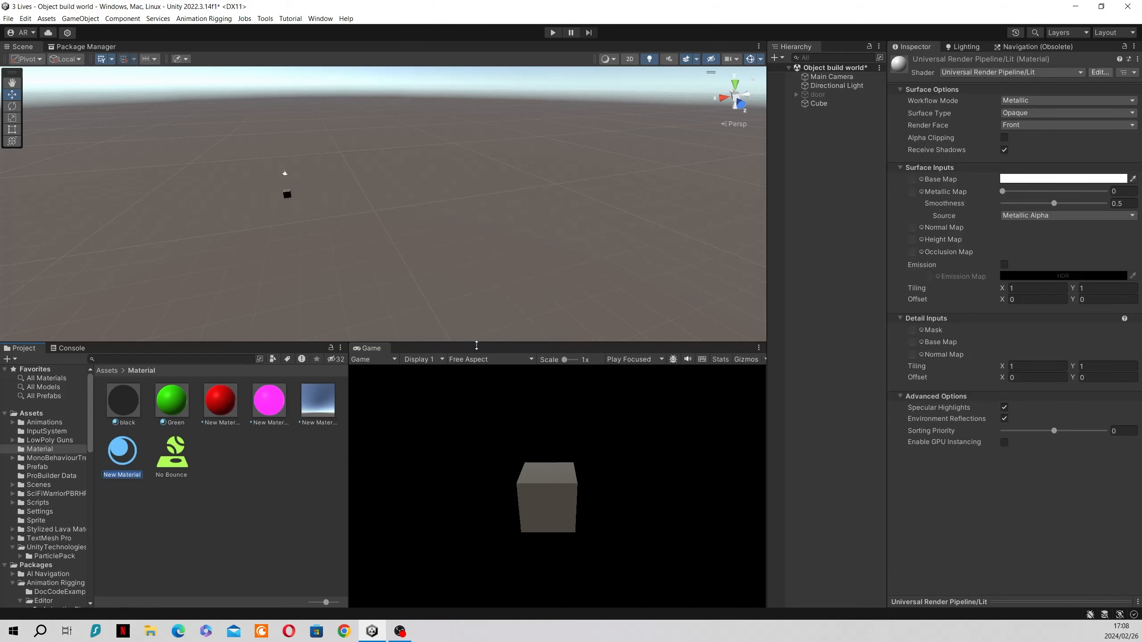
text(Glow)
key(Return)
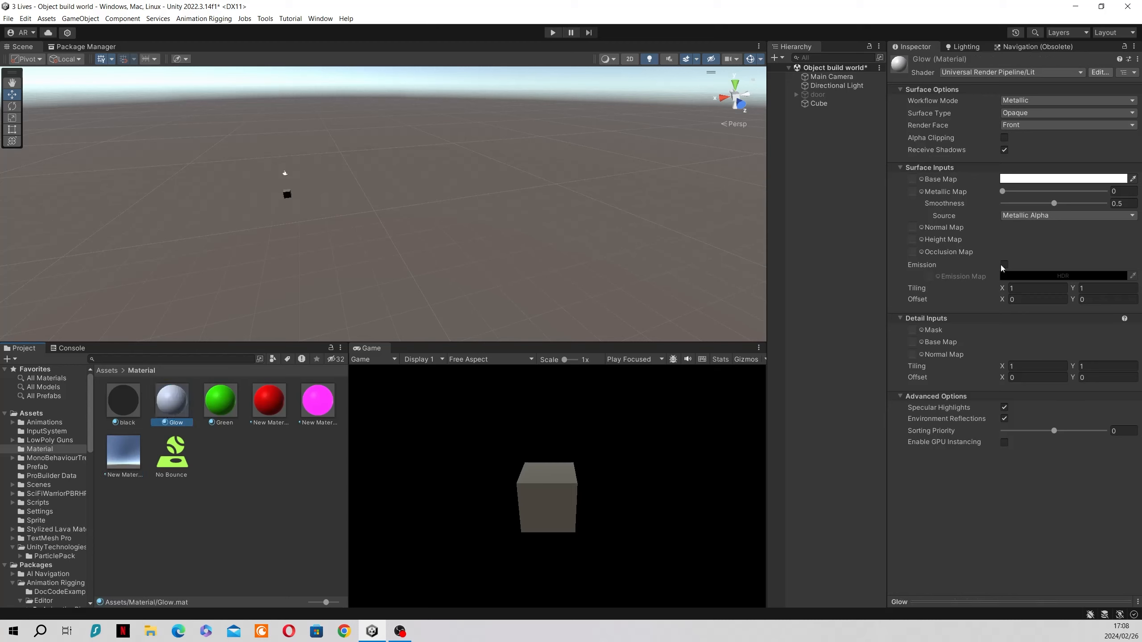
- Enable Emission on the Glow material and choose a pink emission colour with RGB 240, 11, 129
click(1002, 264)
click(1022, 276)
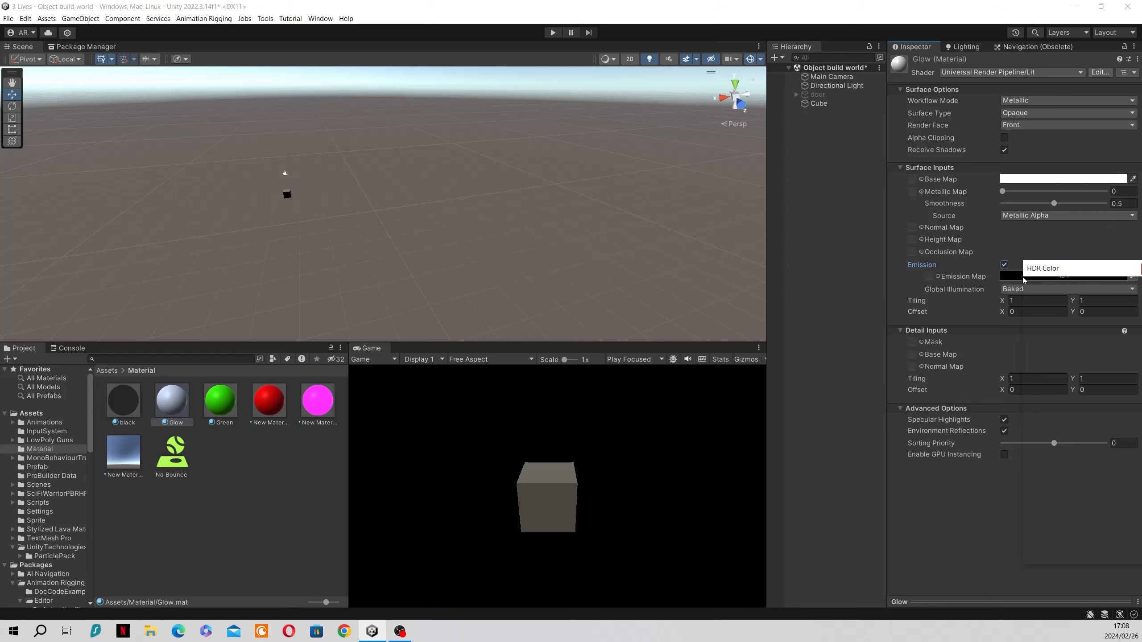
drag(1132, 374, 1126, 398)
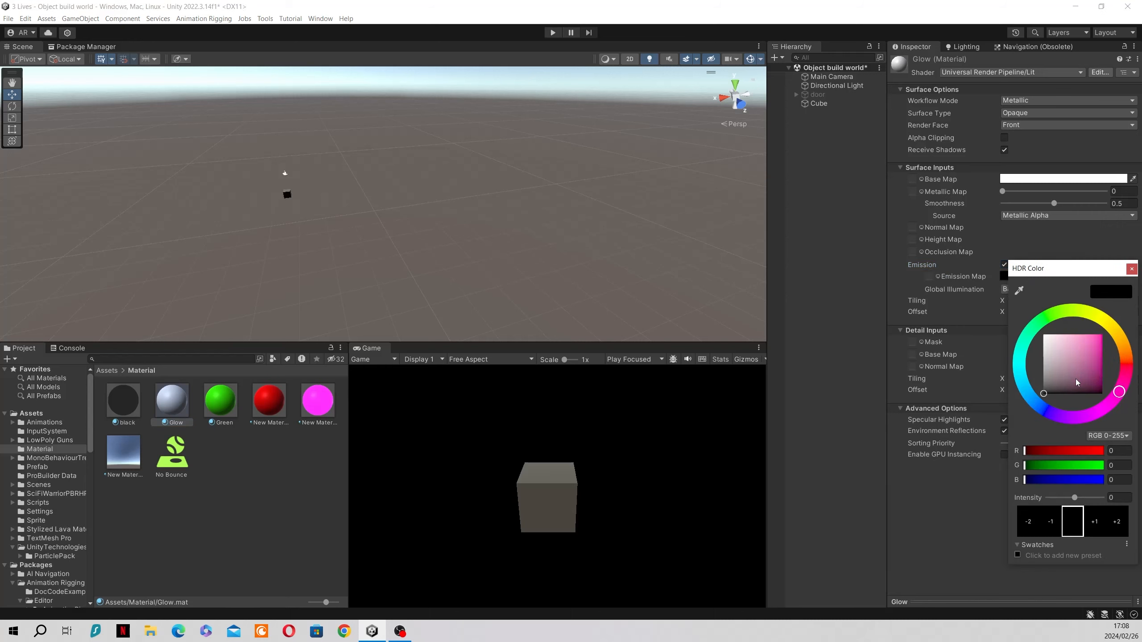
click(1099, 338)
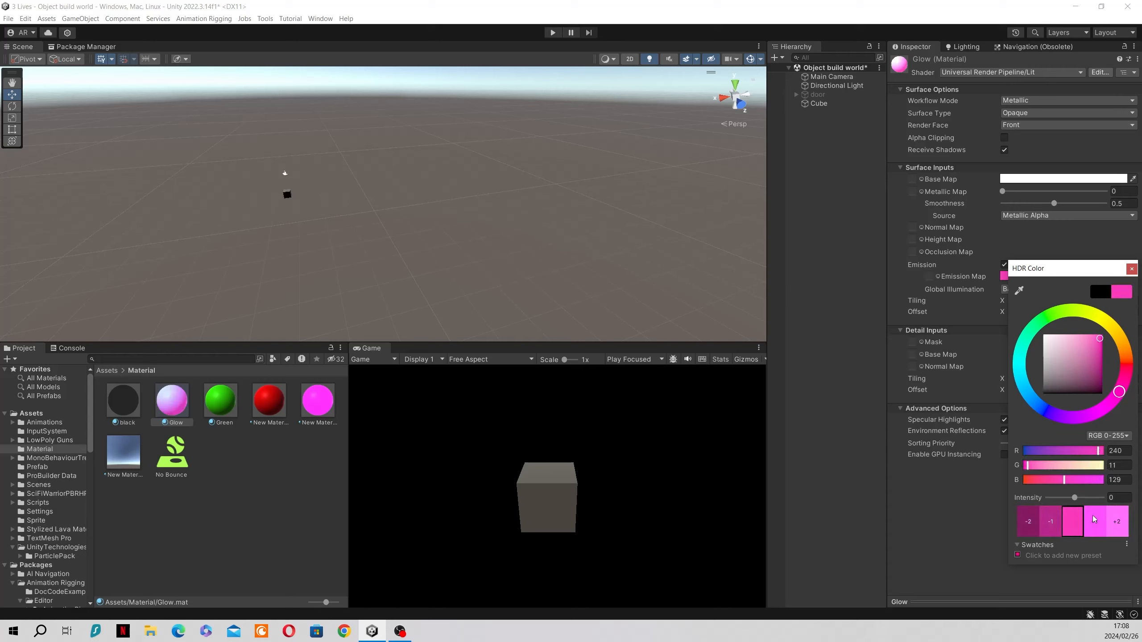
- Try darker and brighter HDR intensities for the emission colour, settling on an intensity of 1
click(1052, 521)
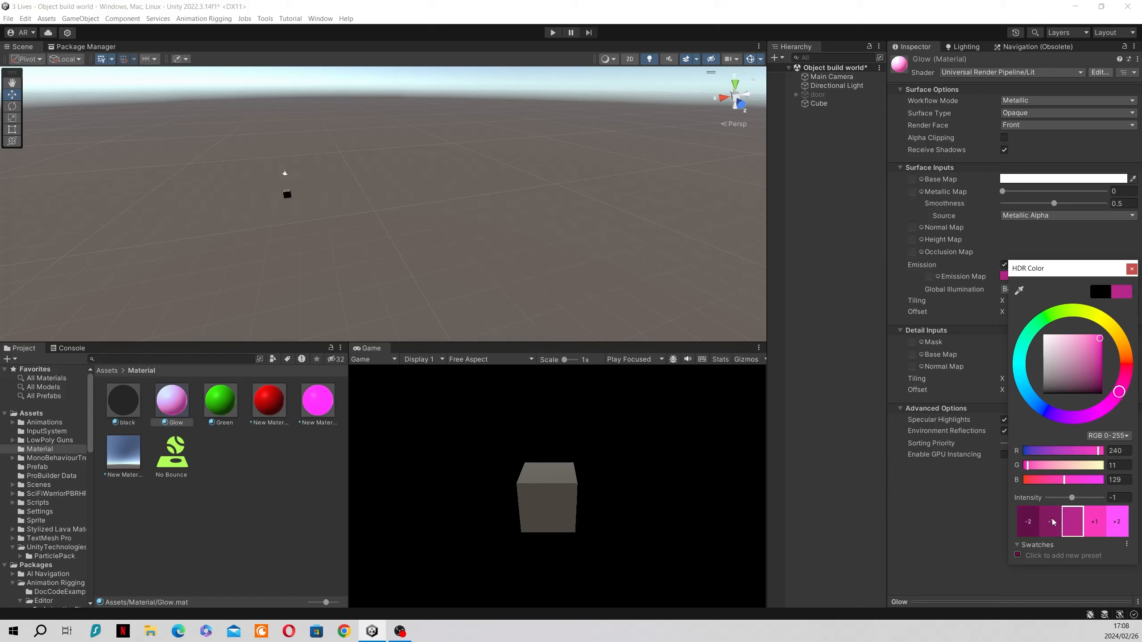
click(1118, 524)
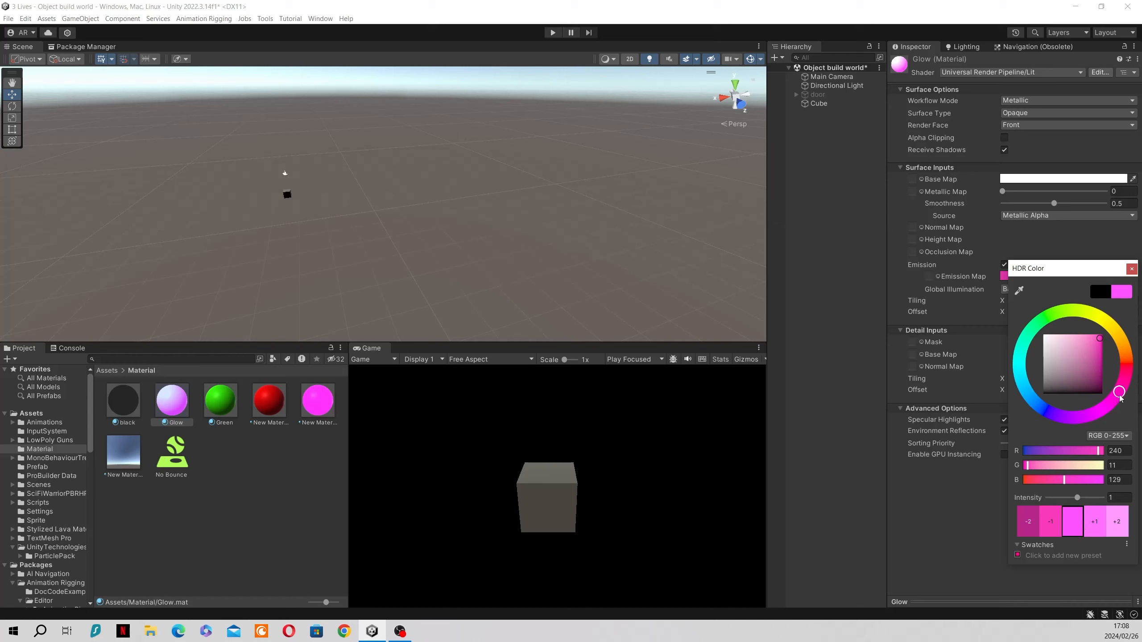
click(1047, 524)
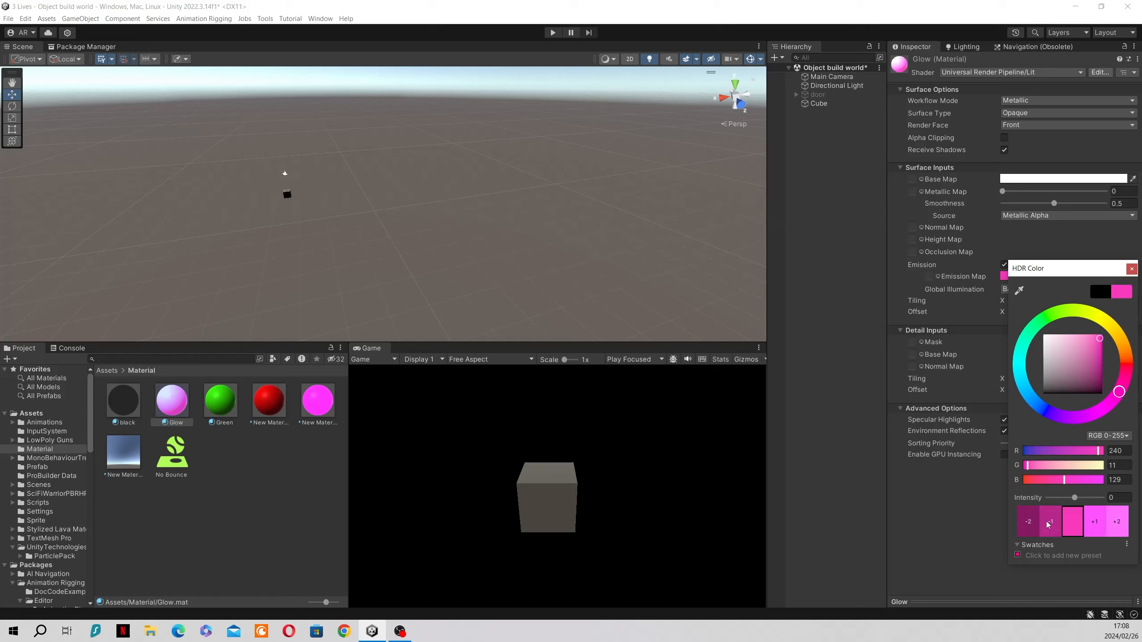
click(1055, 522)
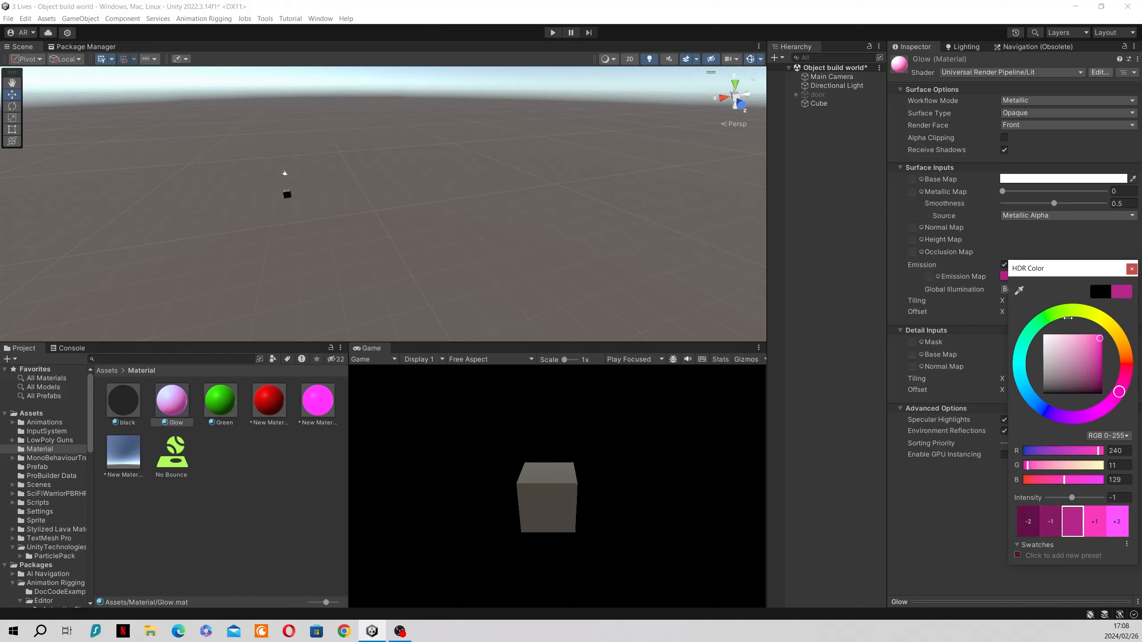
click(1115, 530)
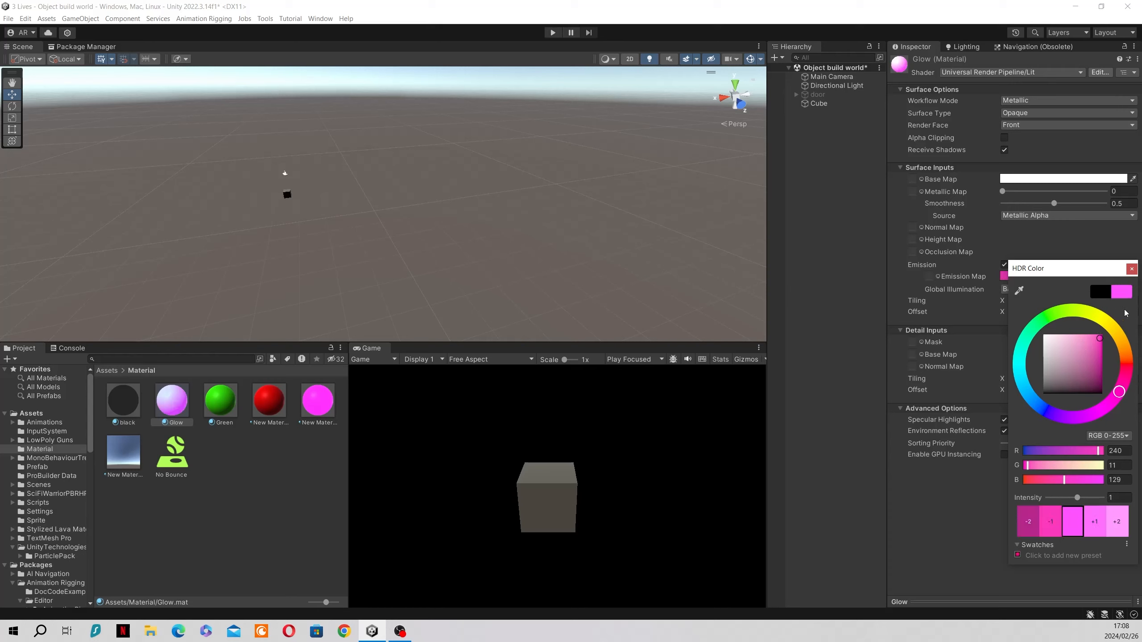
click(1132, 270)
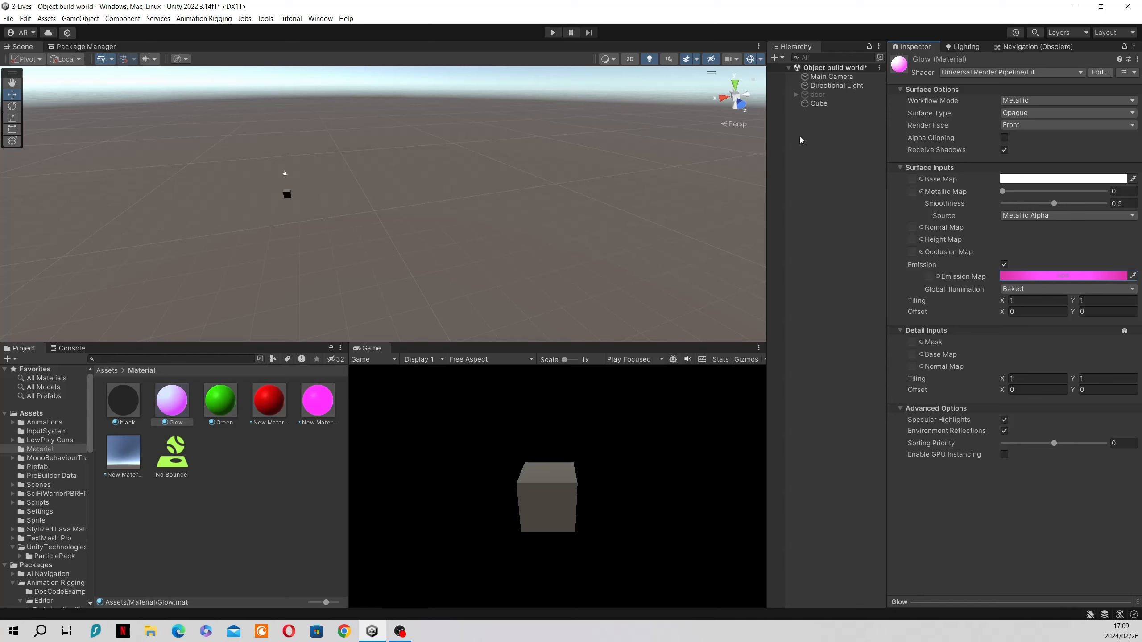
- Create an empty game object in the scene and name it Post processing
right_click(814, 132)
mouse_move(872, 314)
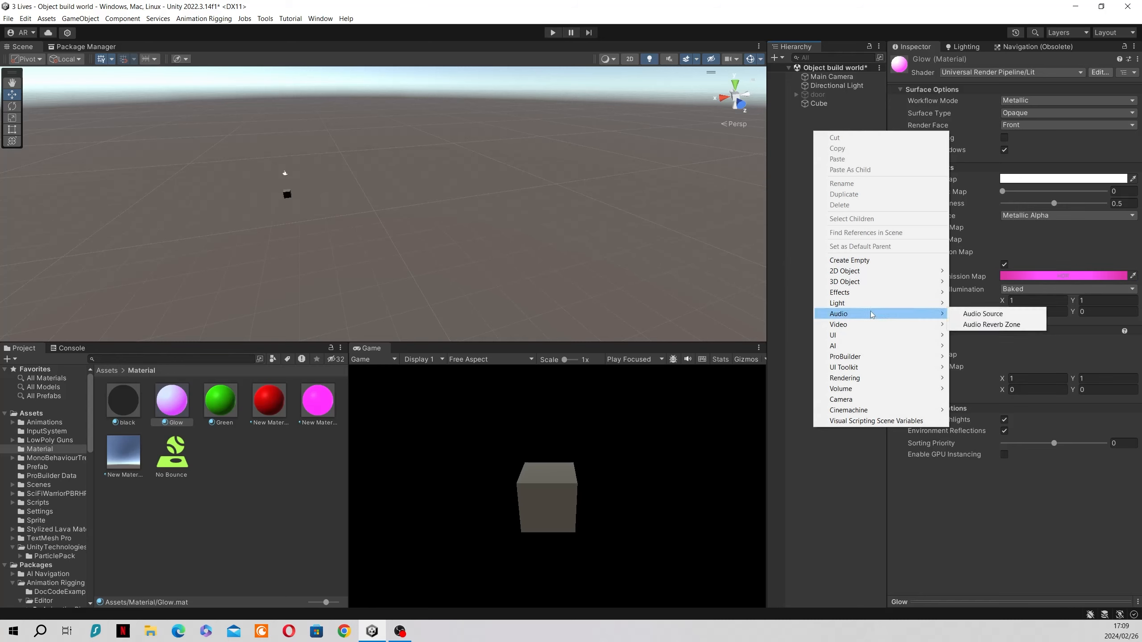
click(871, 262)
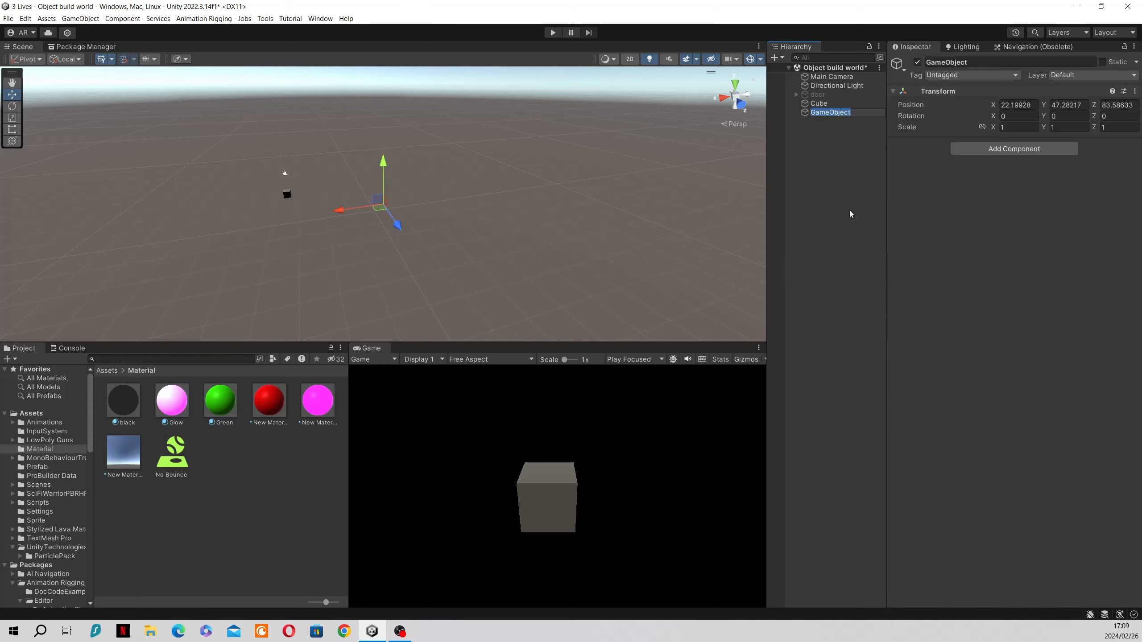
key(BackSpace)
text(Post processing)
click(844, 130)
click(831, 114)
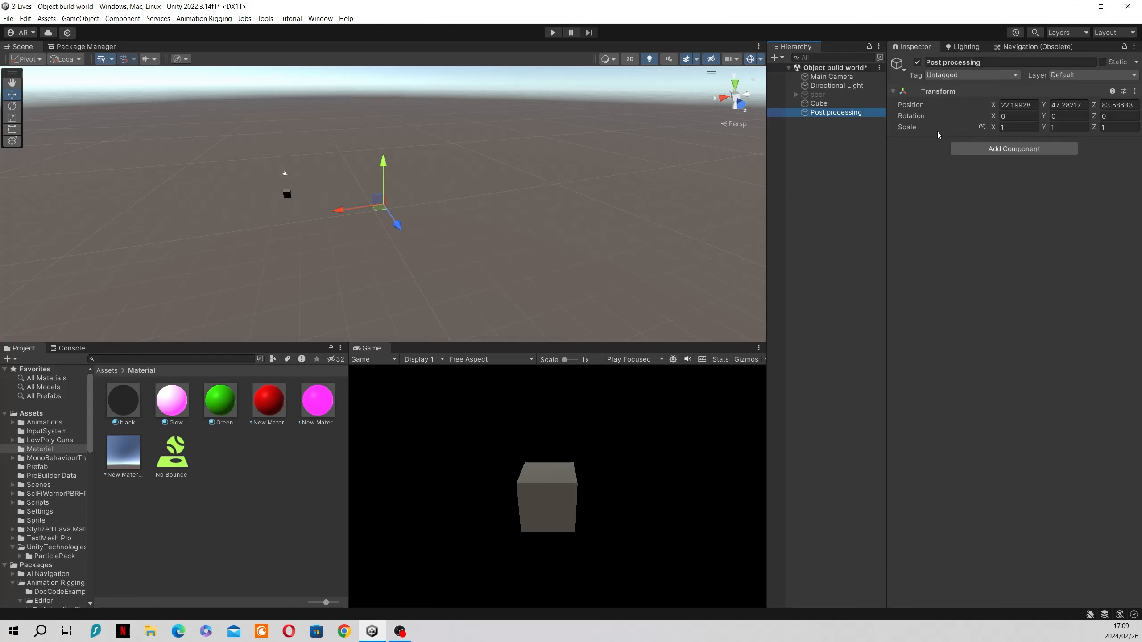
- Add a Volume component to the Post processing object and create a new volume profile for it
click(987, 152)
click(997, 190)
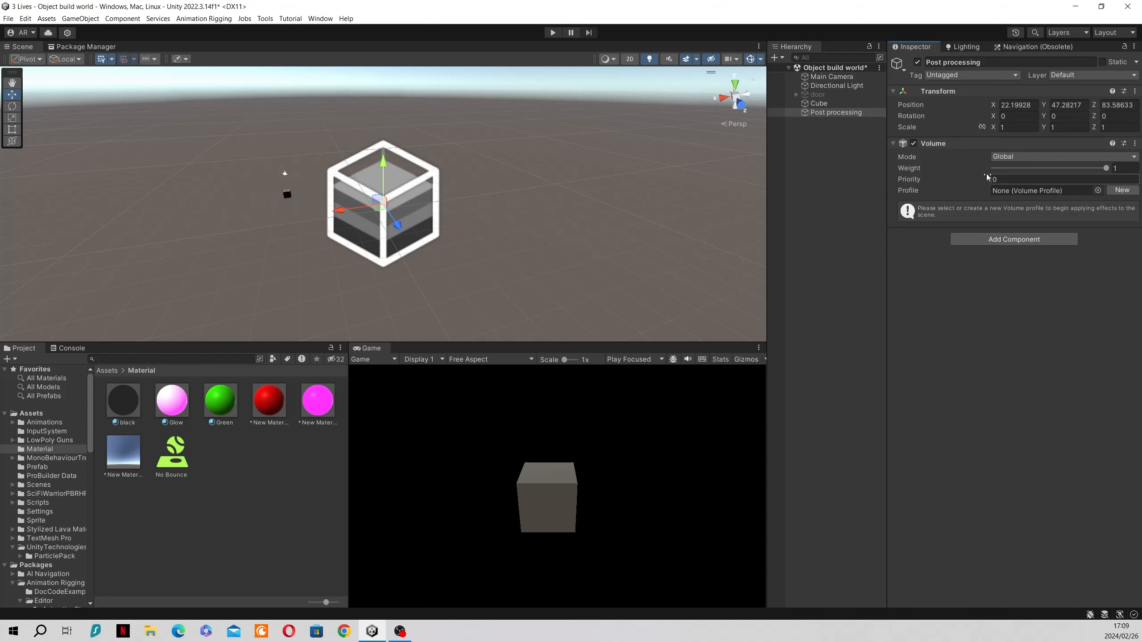
click(1119, 194)
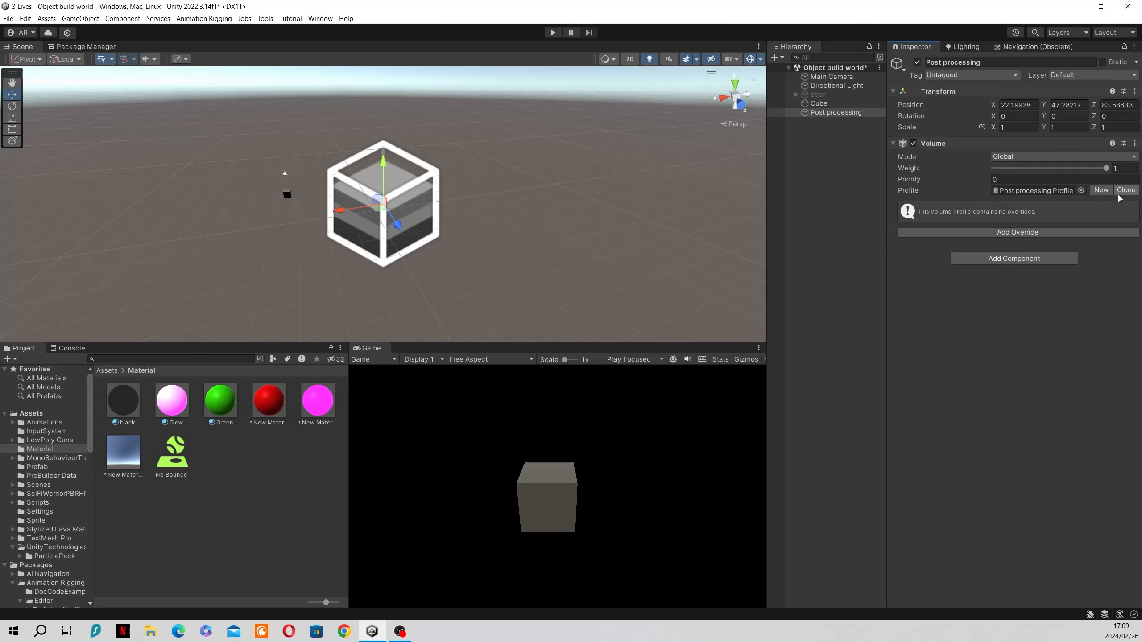
- Add a Bloom override to the volume profile and enable its Threshold and Intensity settings
click(1017, 232)
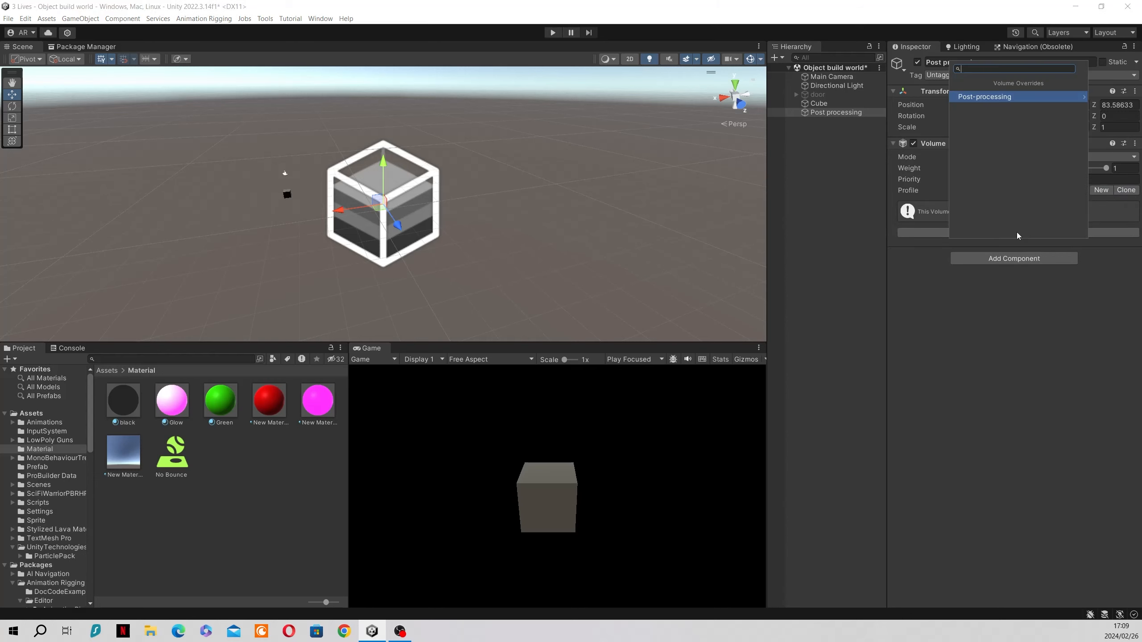
click(1001, 98)
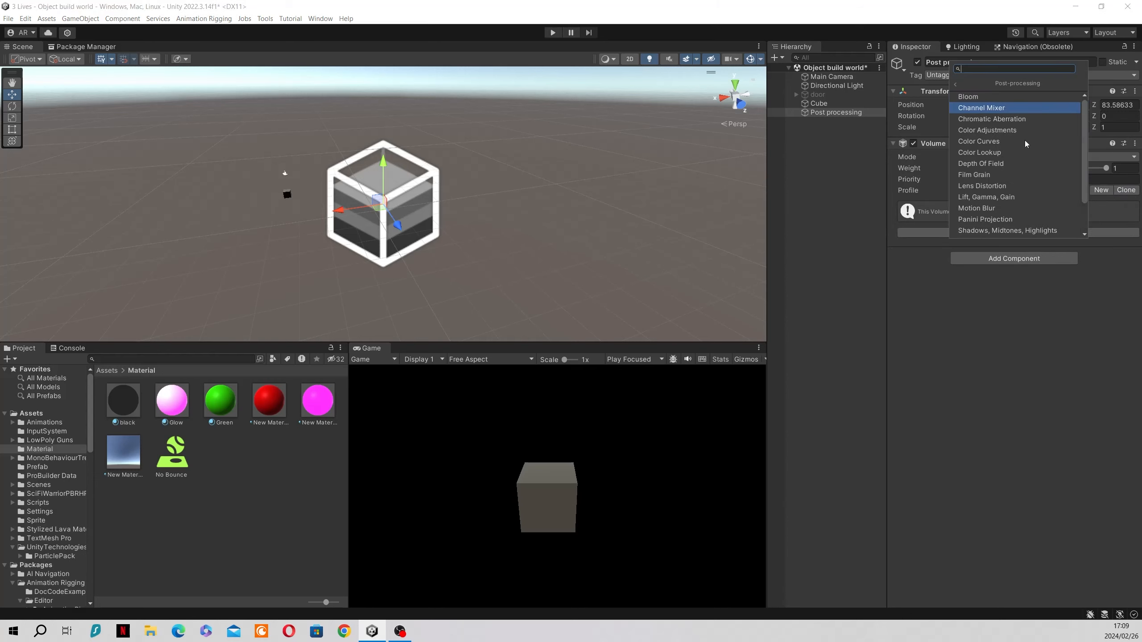
click(989, 97)
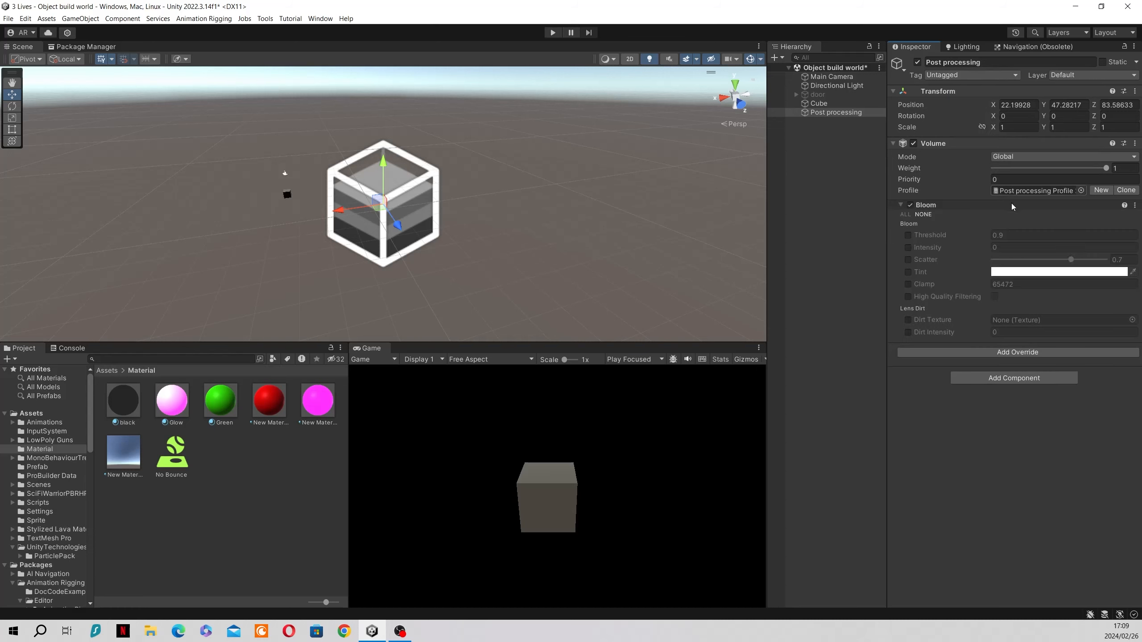
click(908, 234)
click(907, 247)
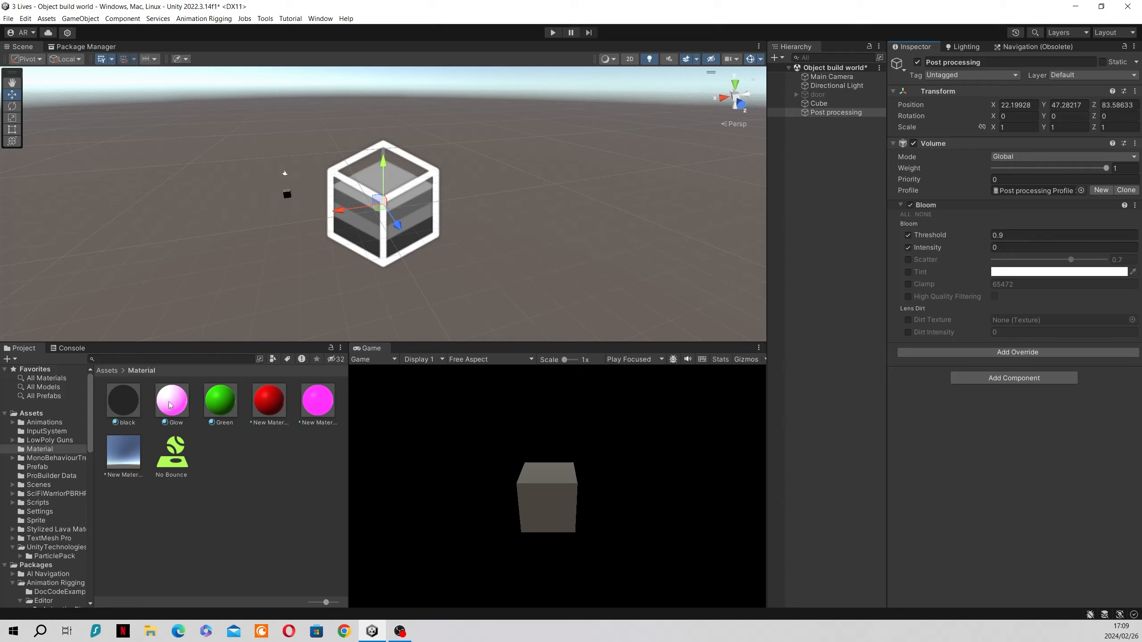
- Apply the Glow material to the Cube and set the Bloom intensity of the Post processing volume to 10
drag(171, 405, 830, 104)
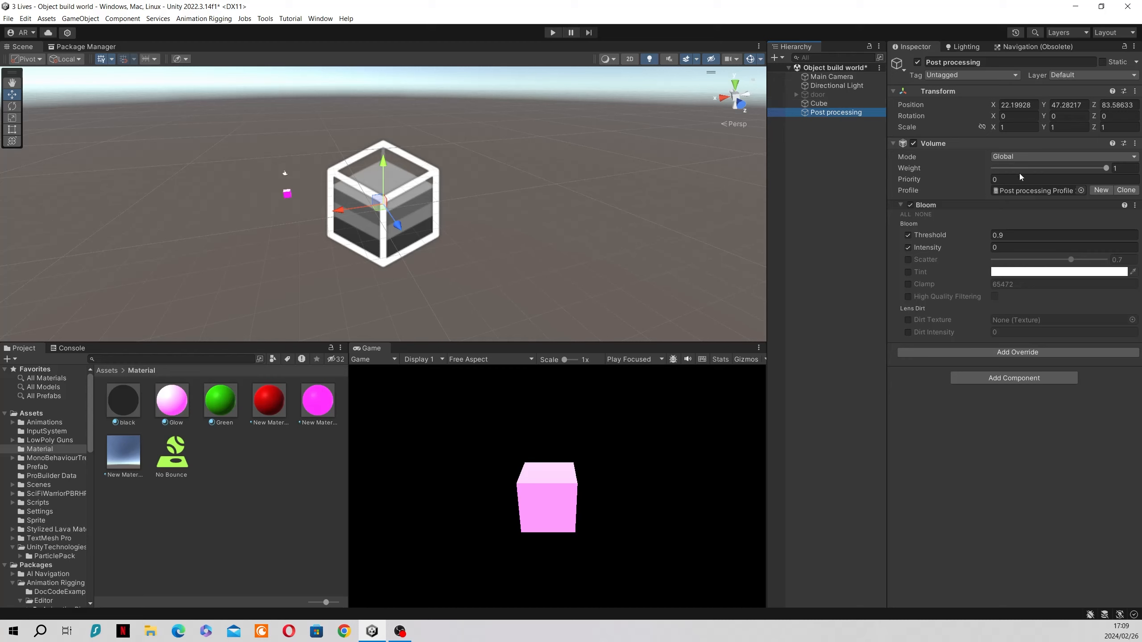
click(1007, 249)
text(100)
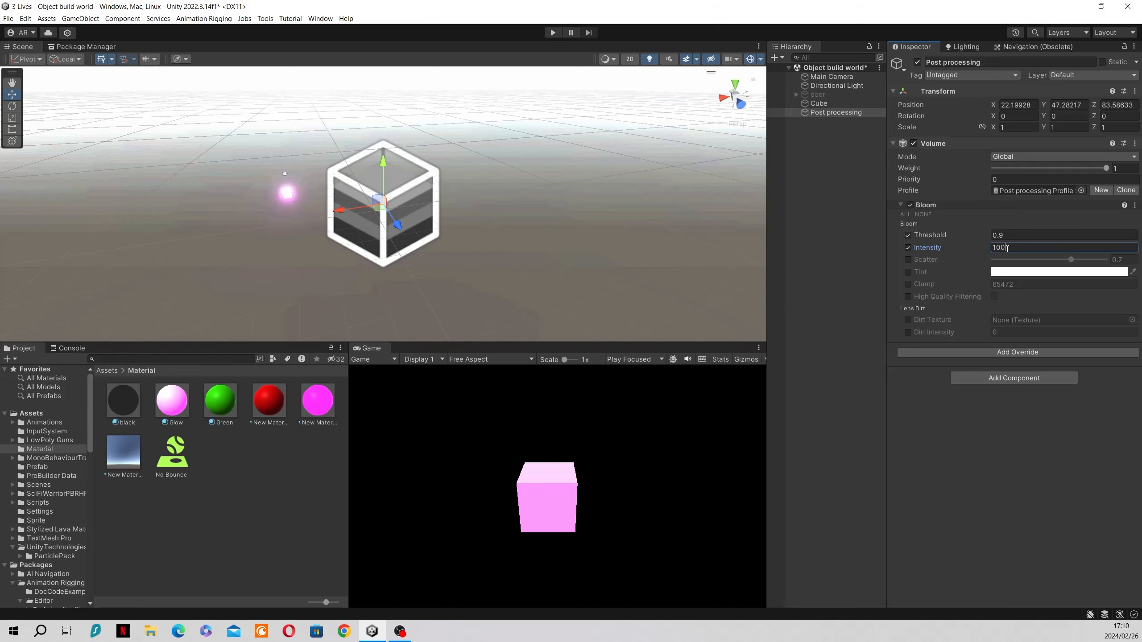
key(BackSpace)
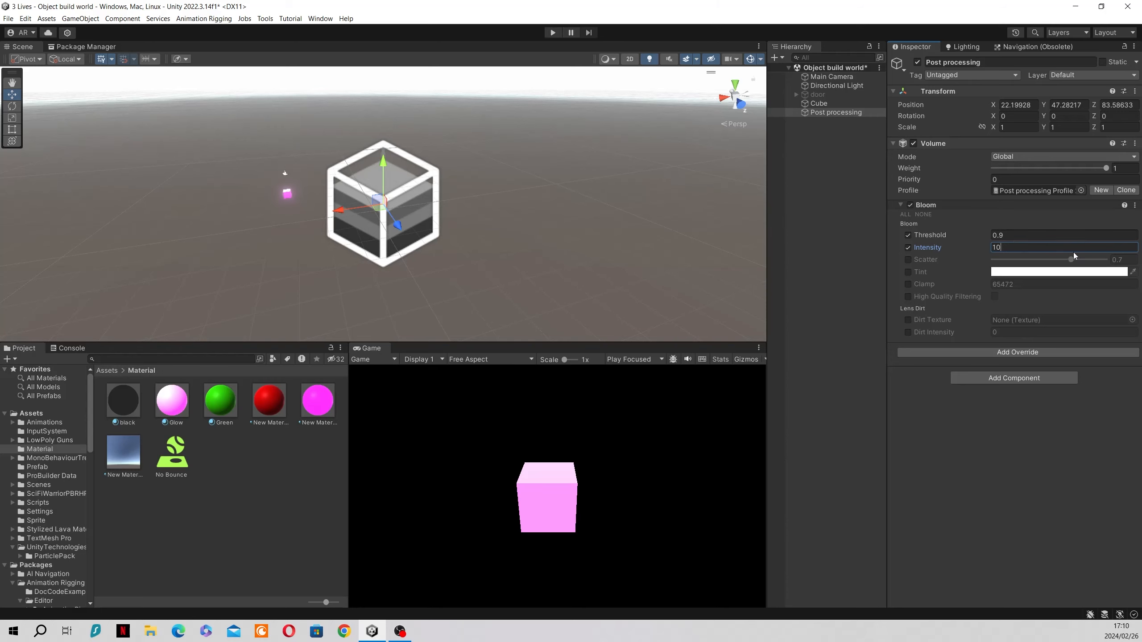
- Locate the render pipeline asset assigned in the project's Graphics settings and enable HDR on that Medium_PipelineAsset
click(25, 18)
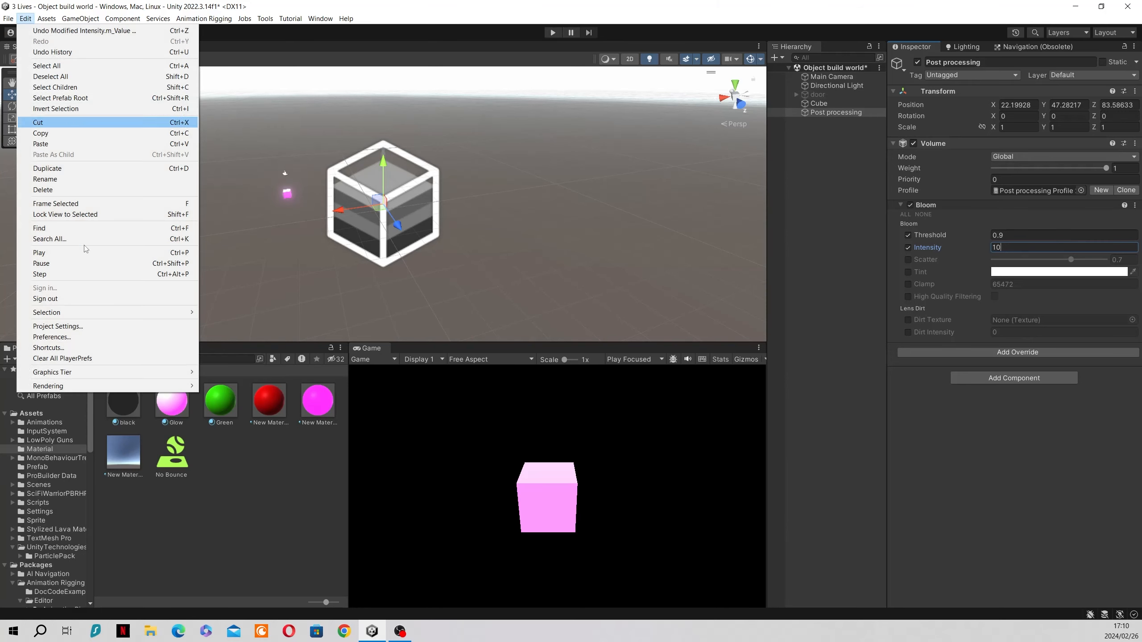
click(88, 329)
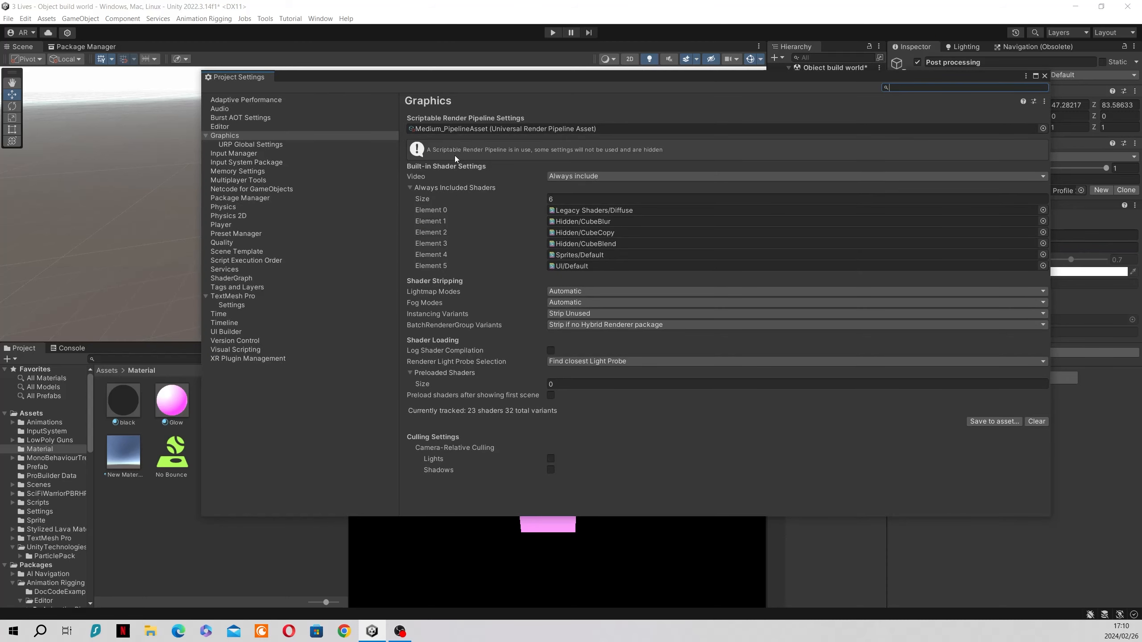
click(515, 128)
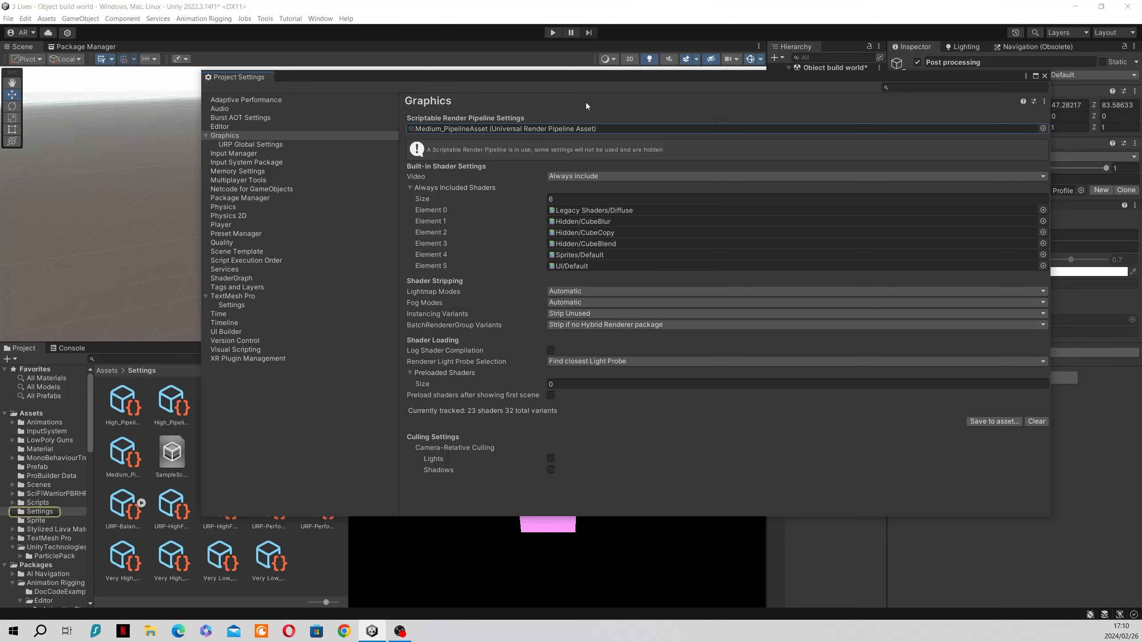
drag(600, 78, 763, 111)
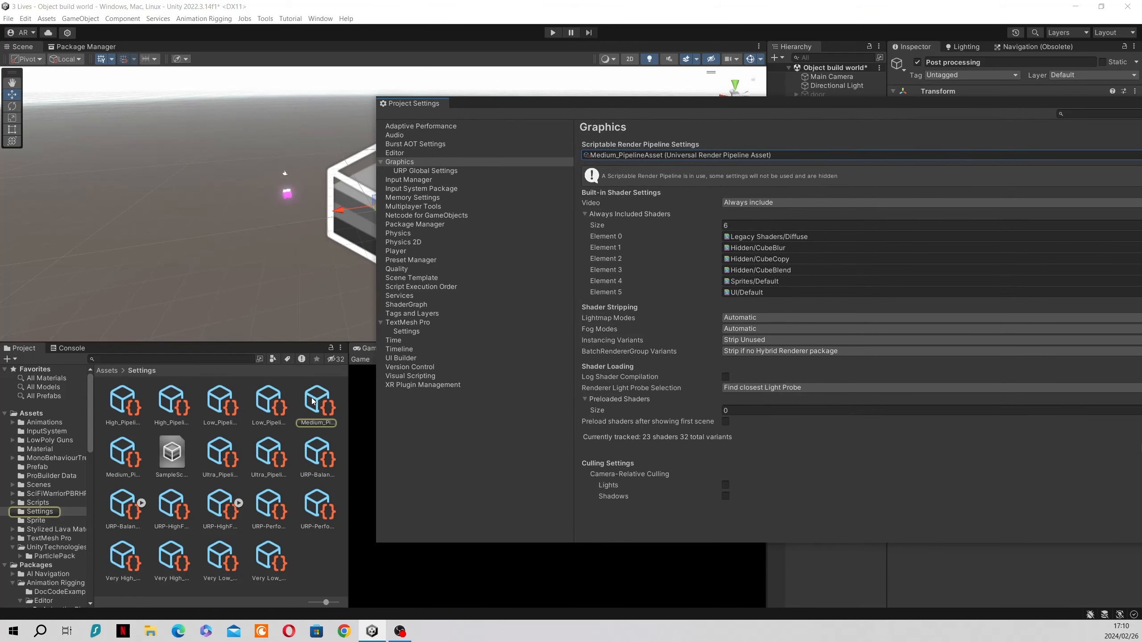
drag(785, 107, 664, 99)
click(1098, 95)
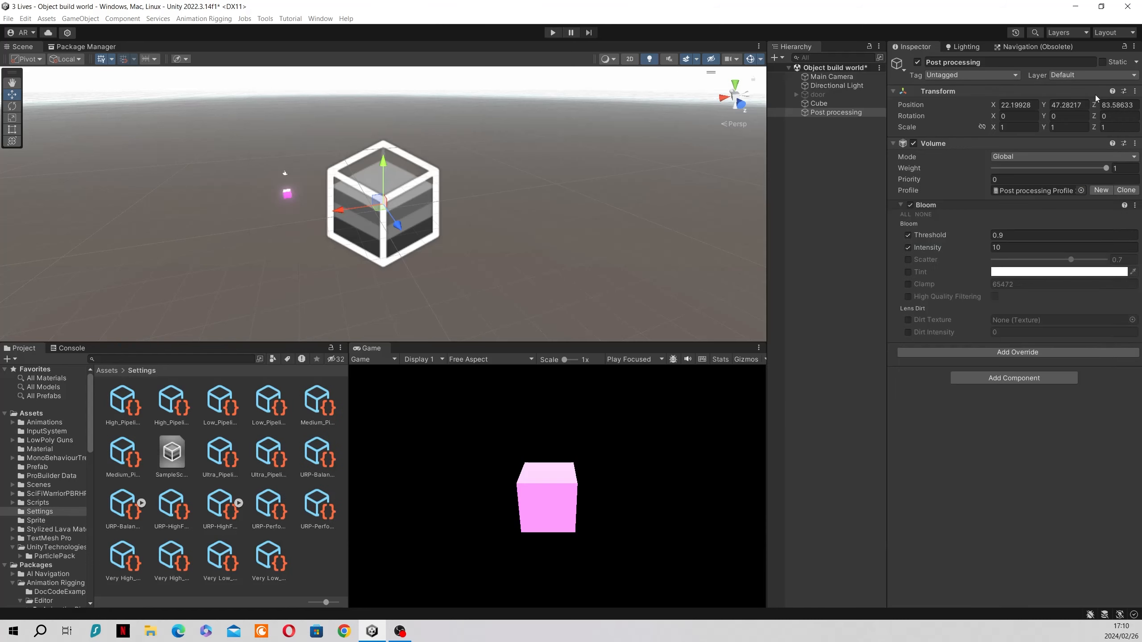
click(318, 402)
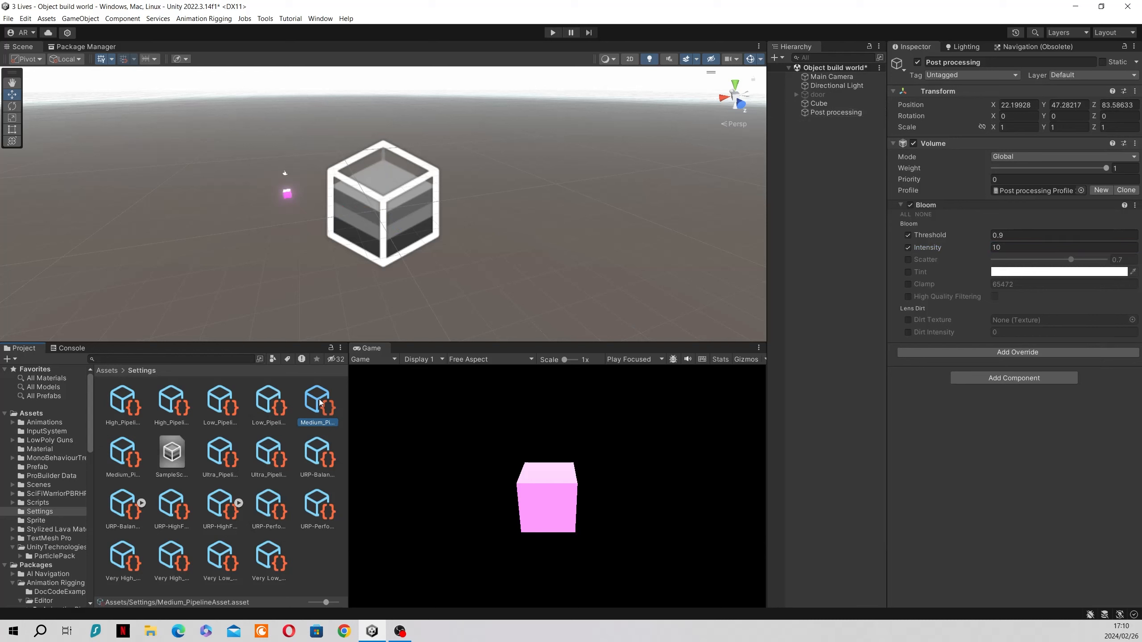
click(996, 203)
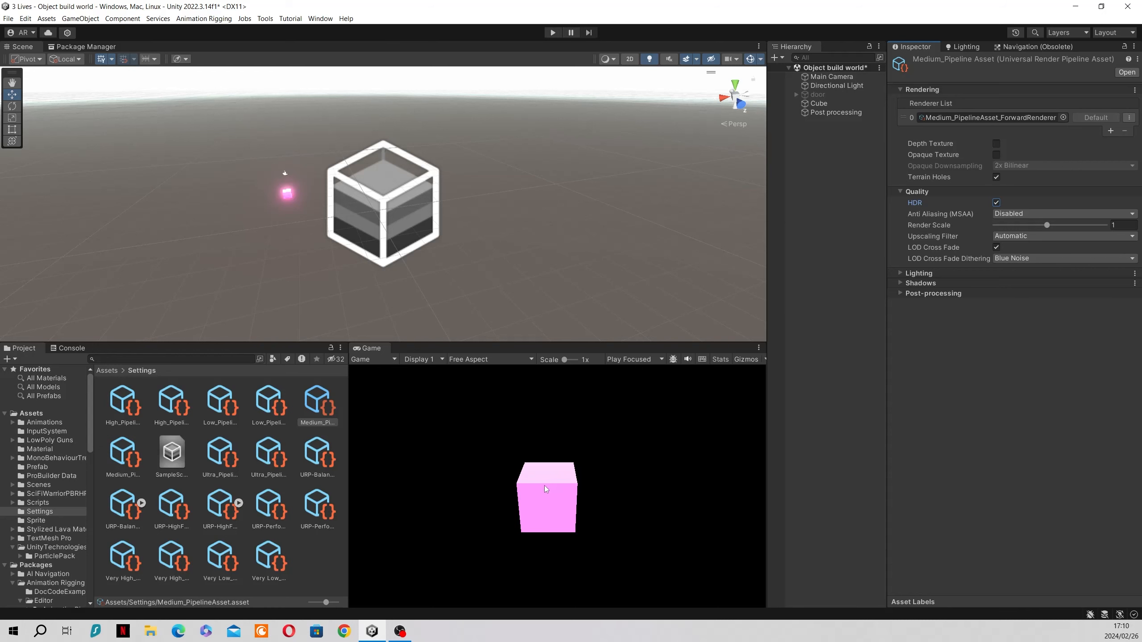
- Enable Post Processing in the Main Camera's rendering settings
click(838, 78)
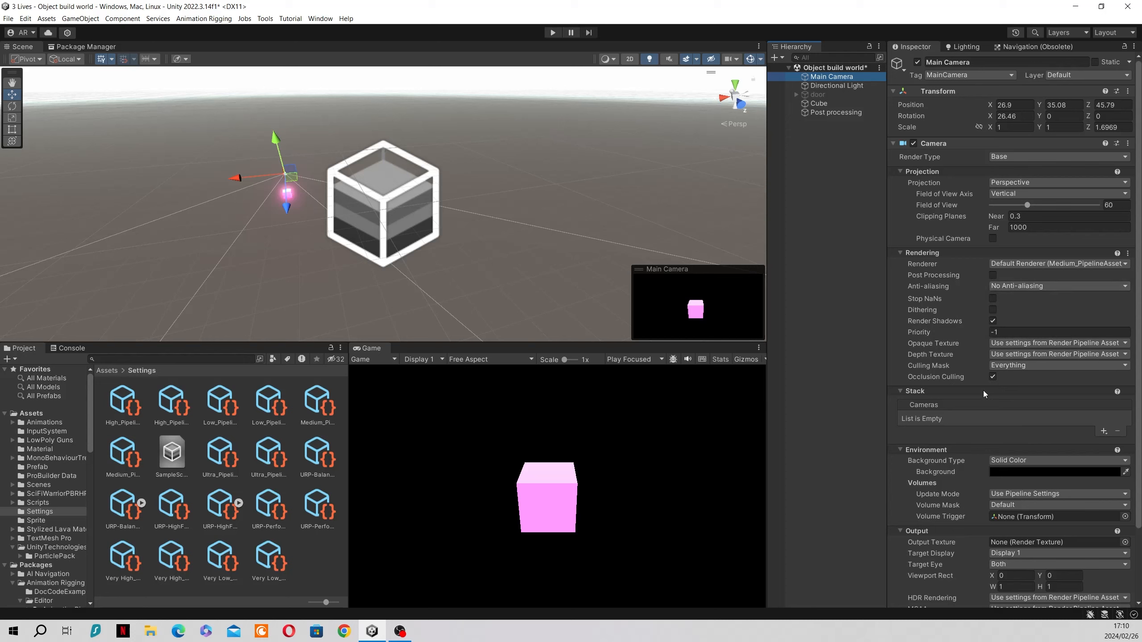
click(993, 275)
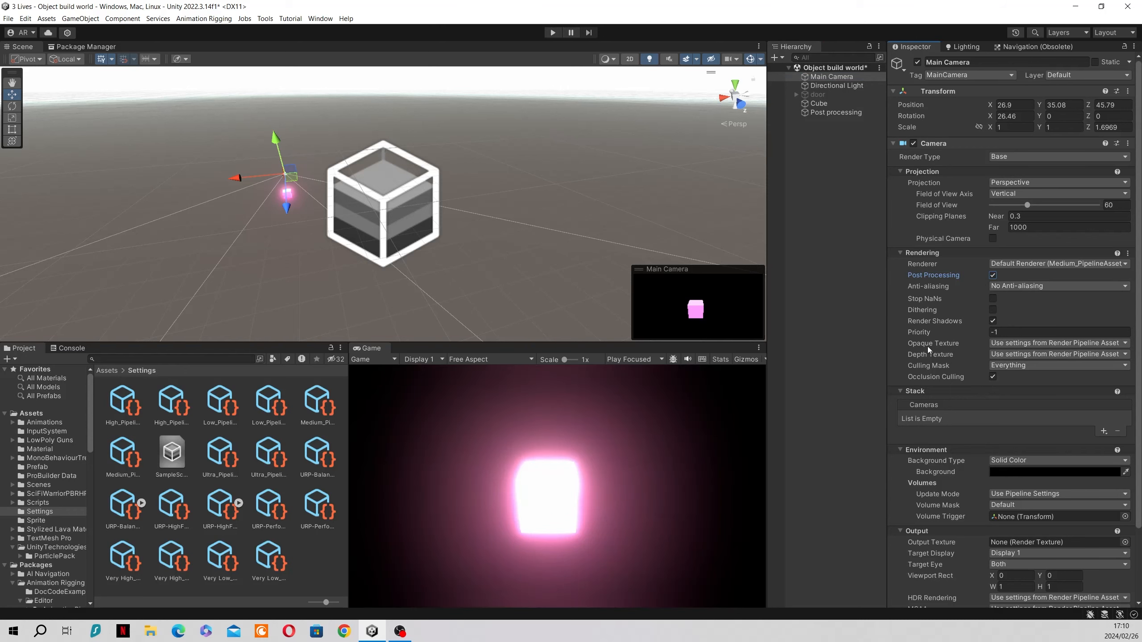
mouse_move(919, 355)
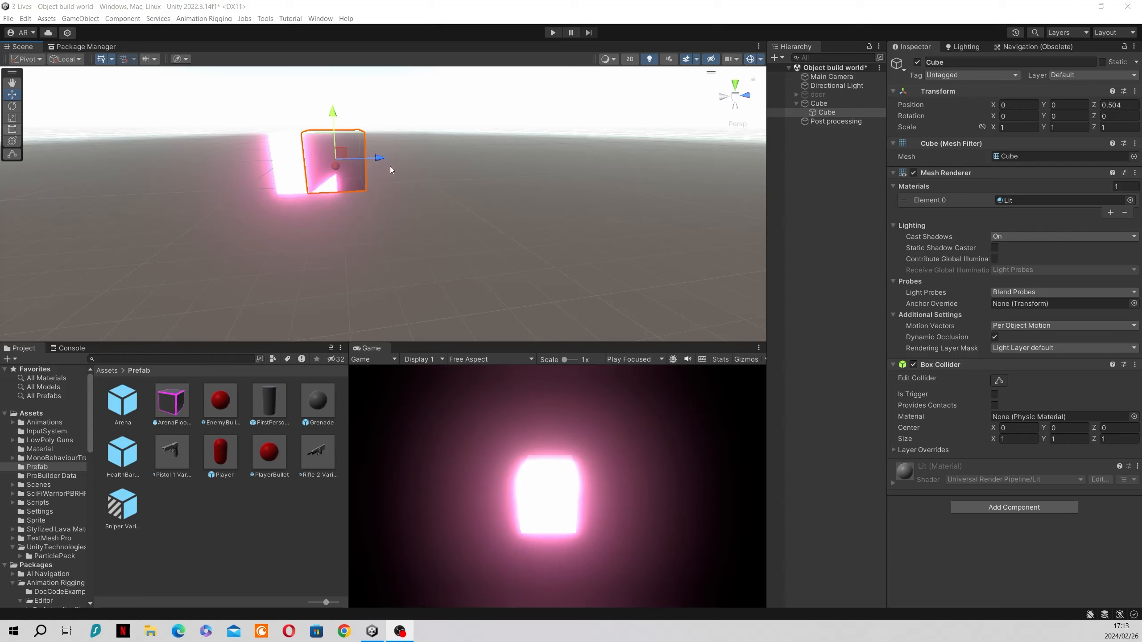
- Scale the child cube inside the glowing Cube down uniformly to about 0.66
alt+drag(354, 167, 322, 169)
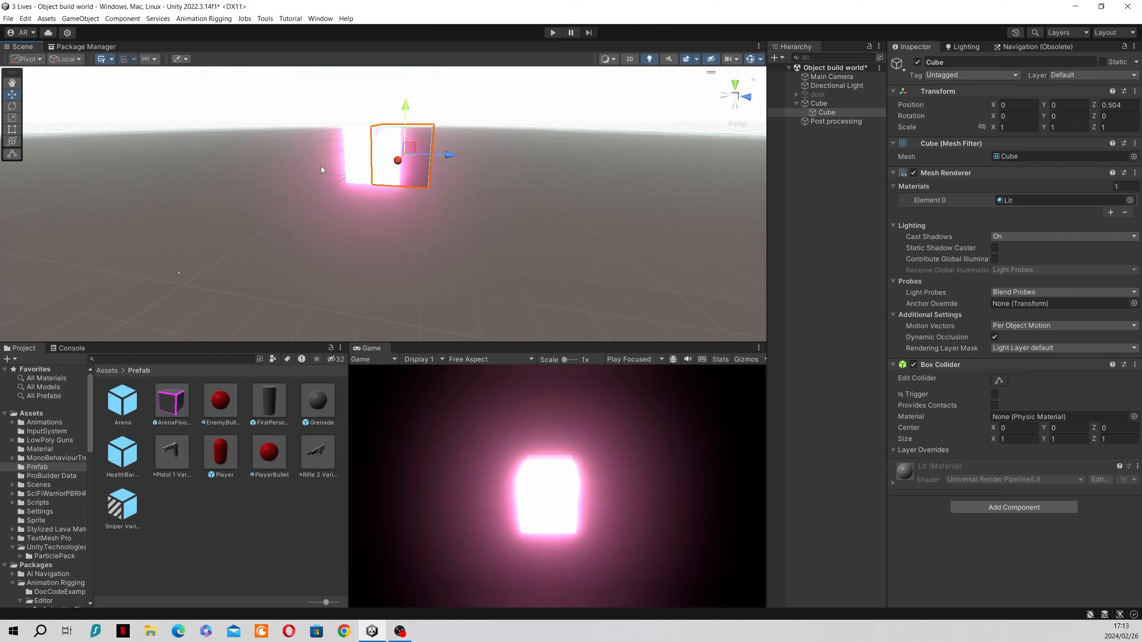
click(12, 118)
mouse_move(404, 153)
mouse_down()
mouse_move(384, 181)
mouse_move(398, 165)
mouse_up()
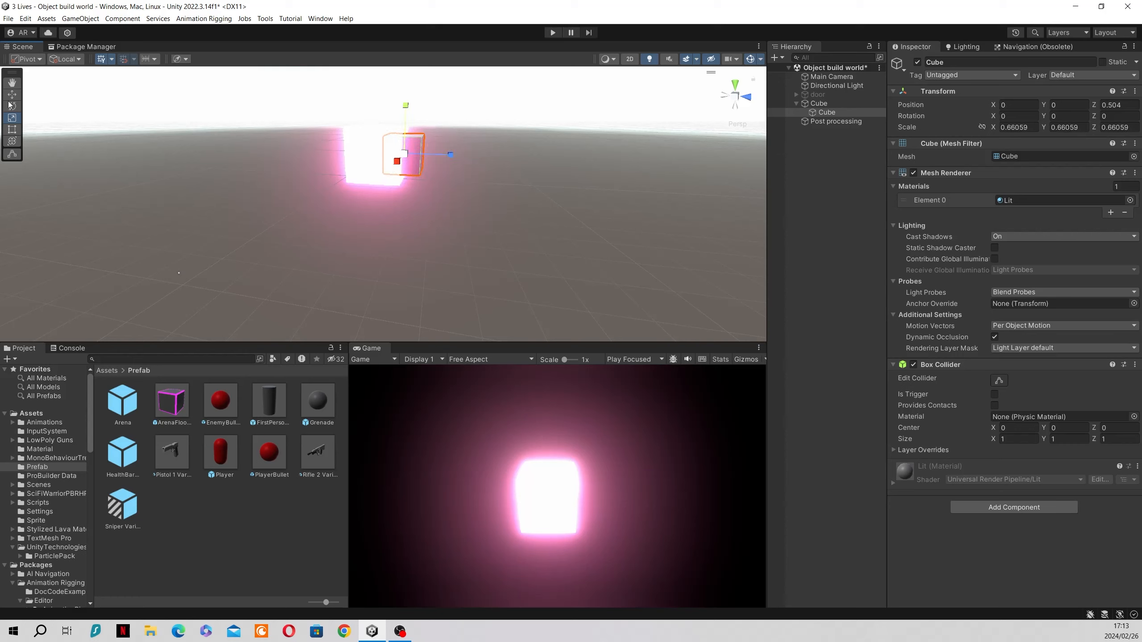
- Flatten the child cube to about 0.10 on the Z scale and position it on the glowing Cube's face at about Z 0.544
click(15, 130)
drag(403, 153, 393, 153)
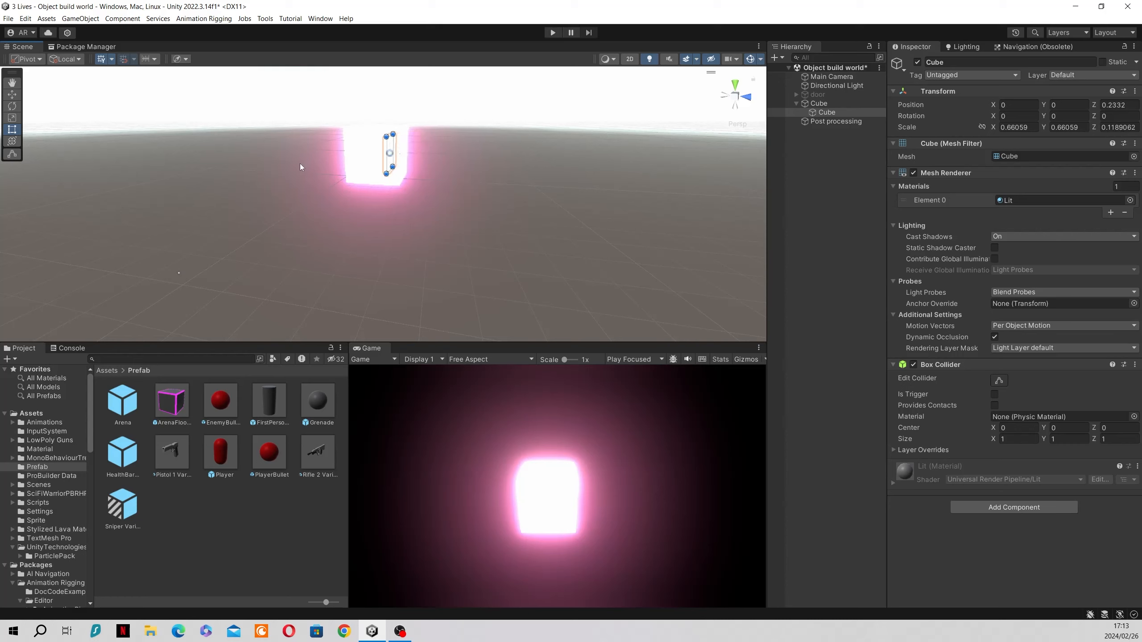
click(9, 96)
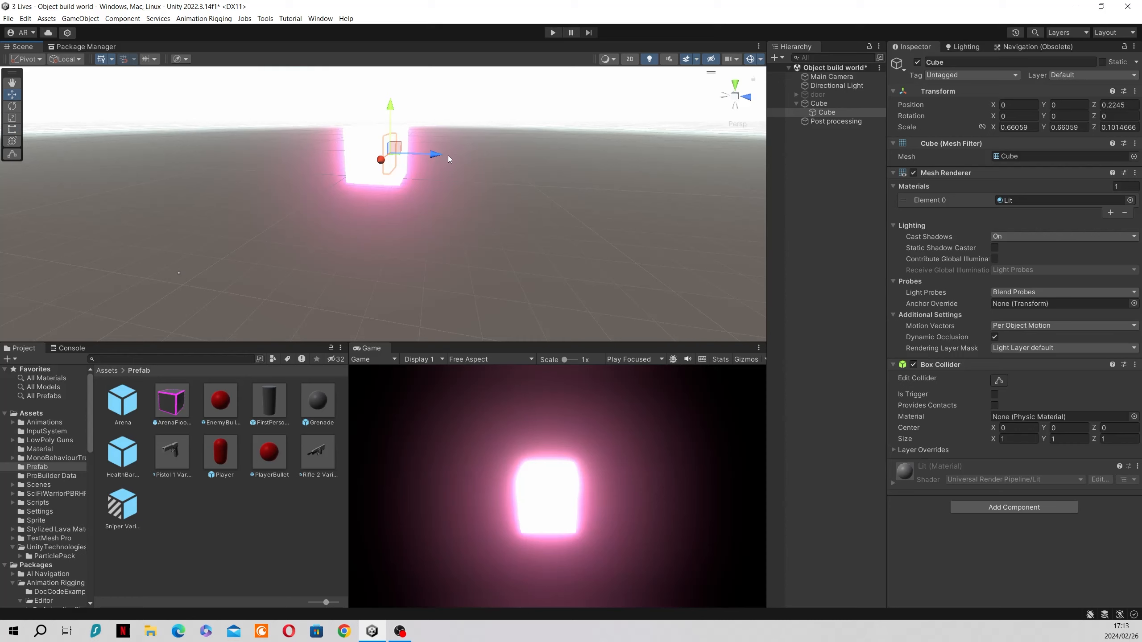
drag(448, 156, 452, 158)
drag(452, 155, 444, 155)
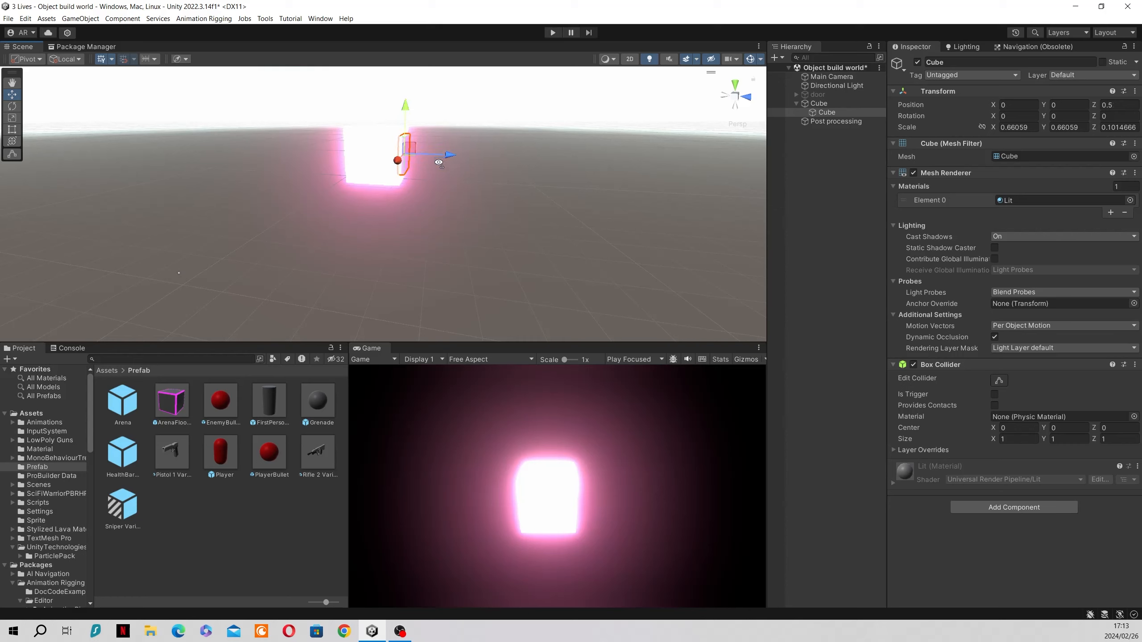
right_drag(437, 171, 254, 134)
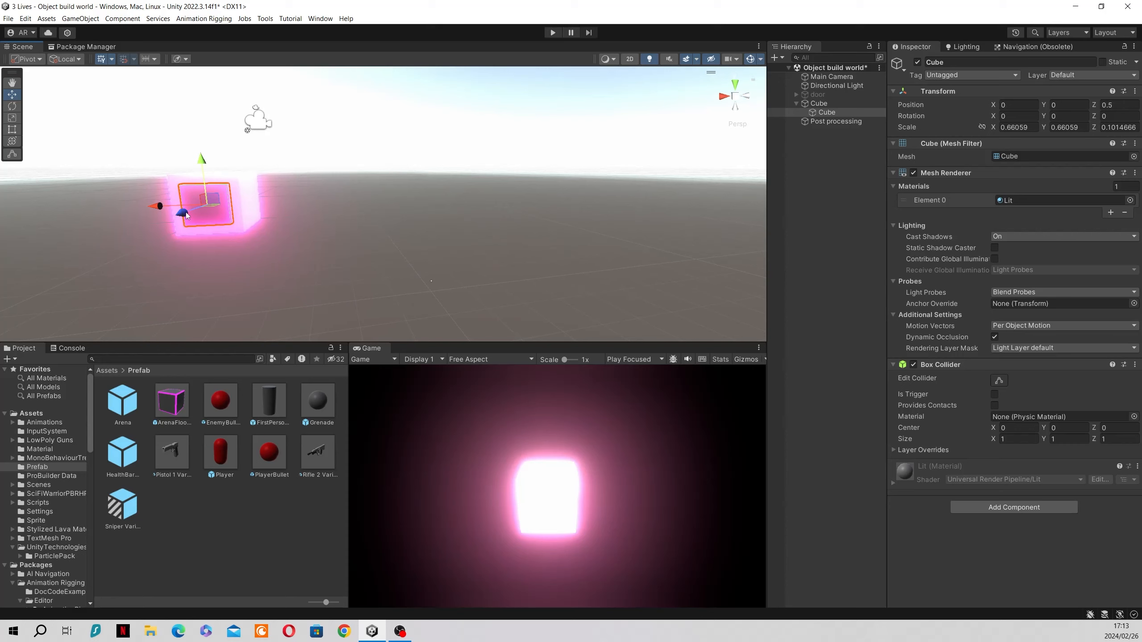
drag(186, 215, 343, 234)
- Set the Bloom intensity of the Post processing volume to 1
drag(835, 112, 837, 123)
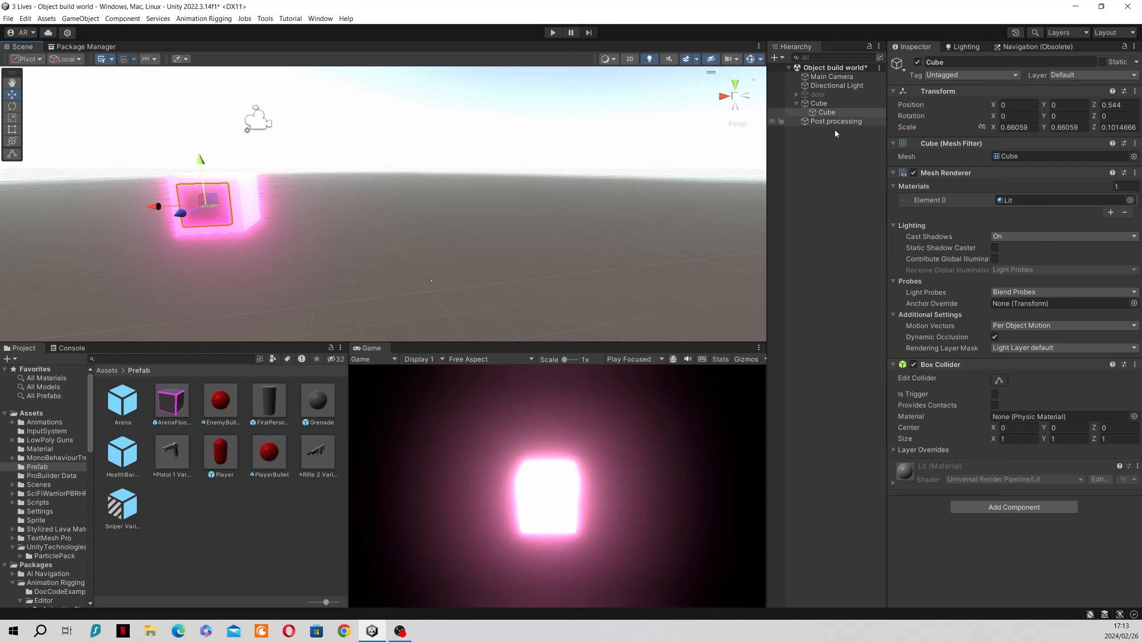
click(839, 121)
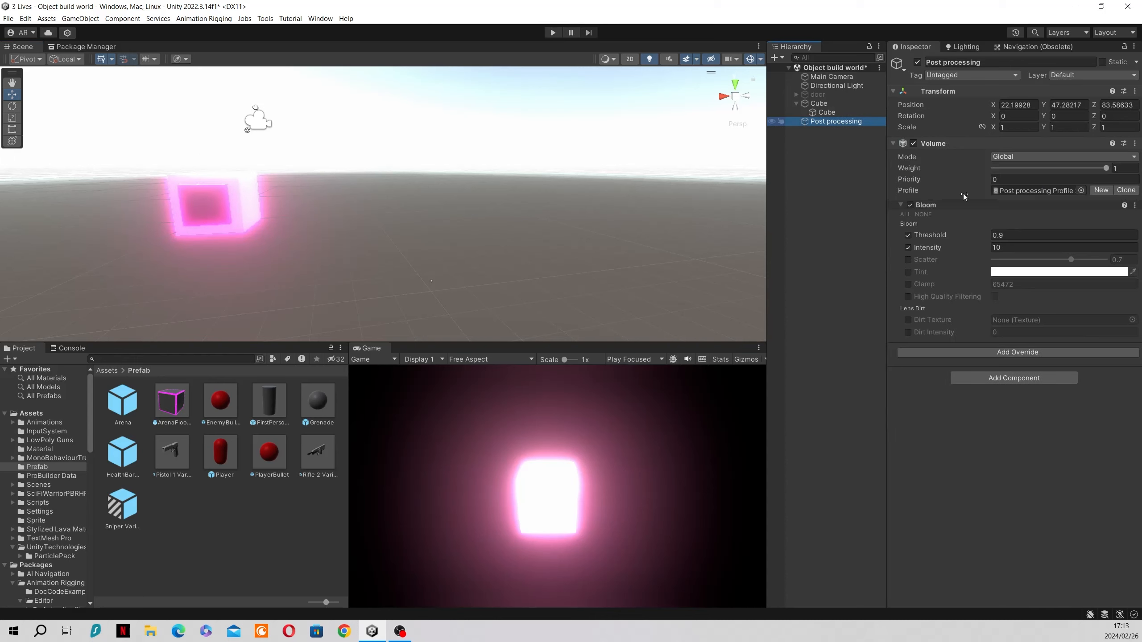
click(1010, 251)
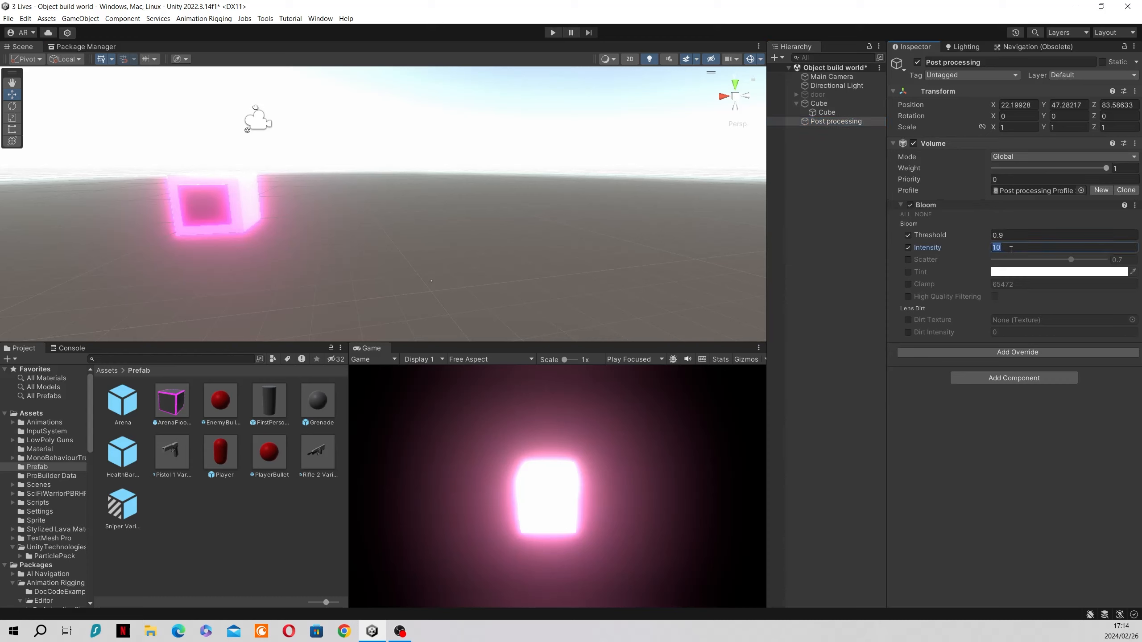
text(1)
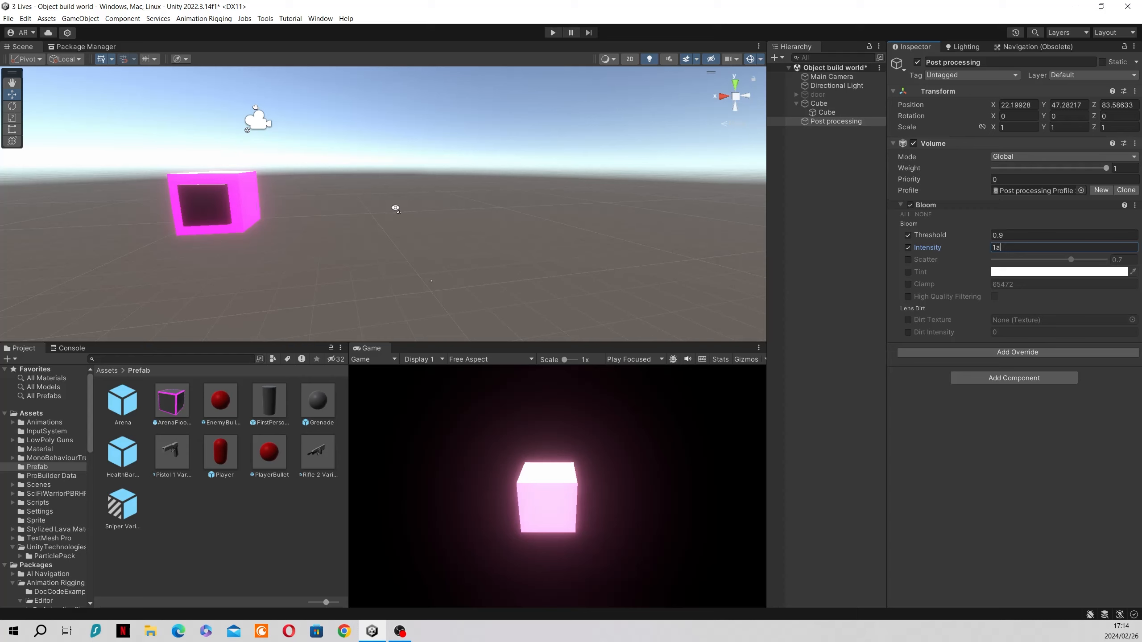
right_drag(393, 207, 400, 209)
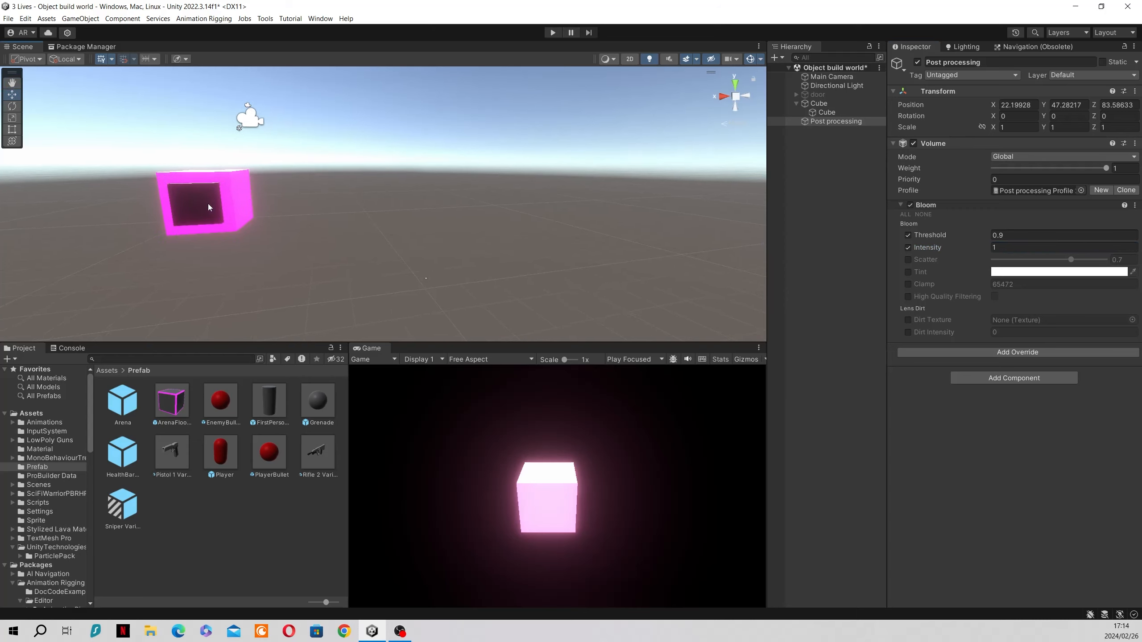
- Duplicate the flattened child cube three times inside the glowing Cube
click(849, 112)
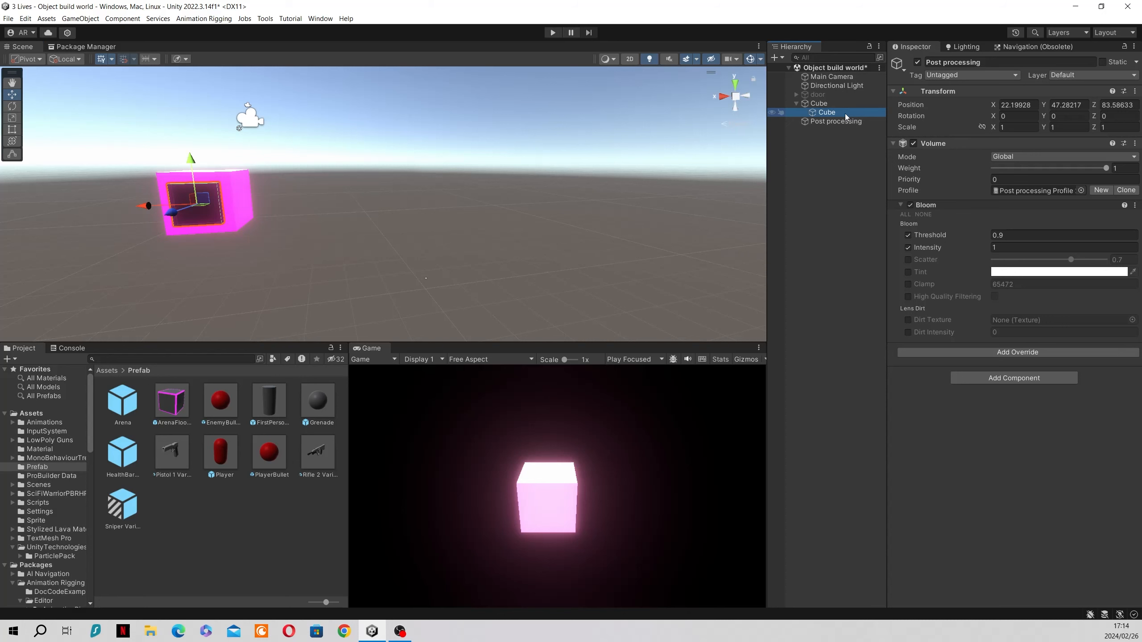
key(ctrl+d)
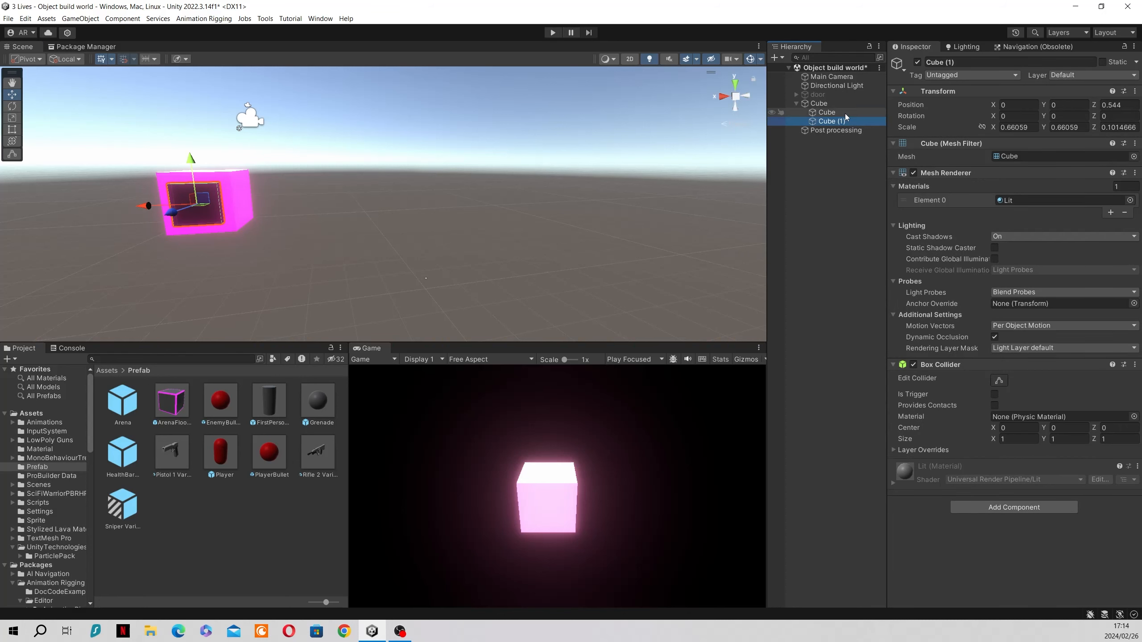
key(ctrl+d)
key(ctrl+d)
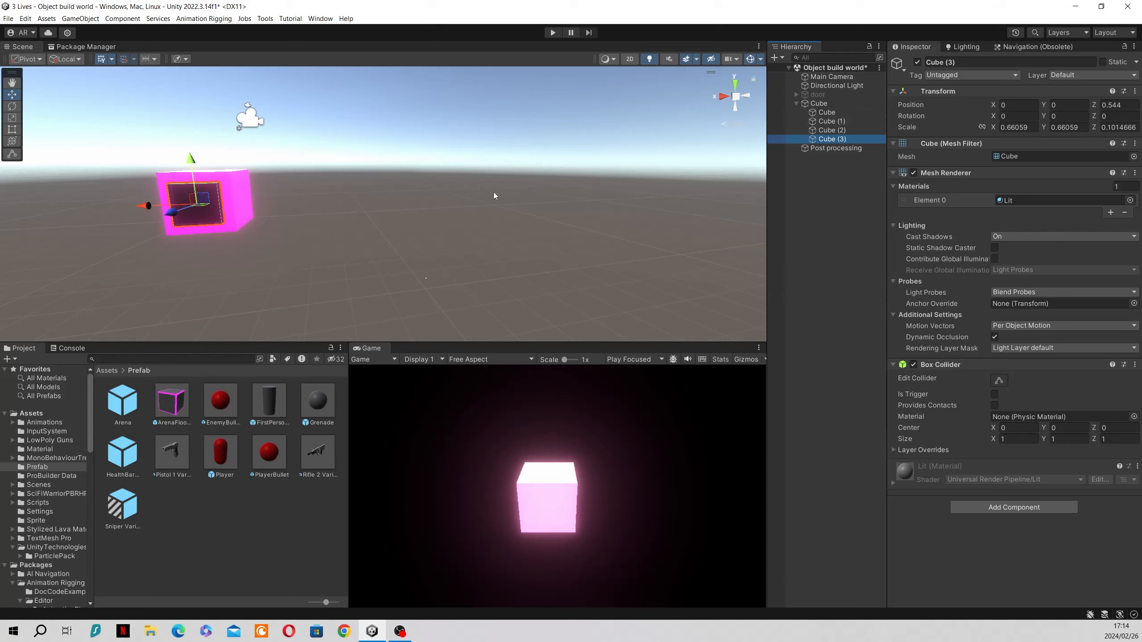
- Rotate Cube (1) around its Y axis to exactly -90 degrees
click(832, 129)
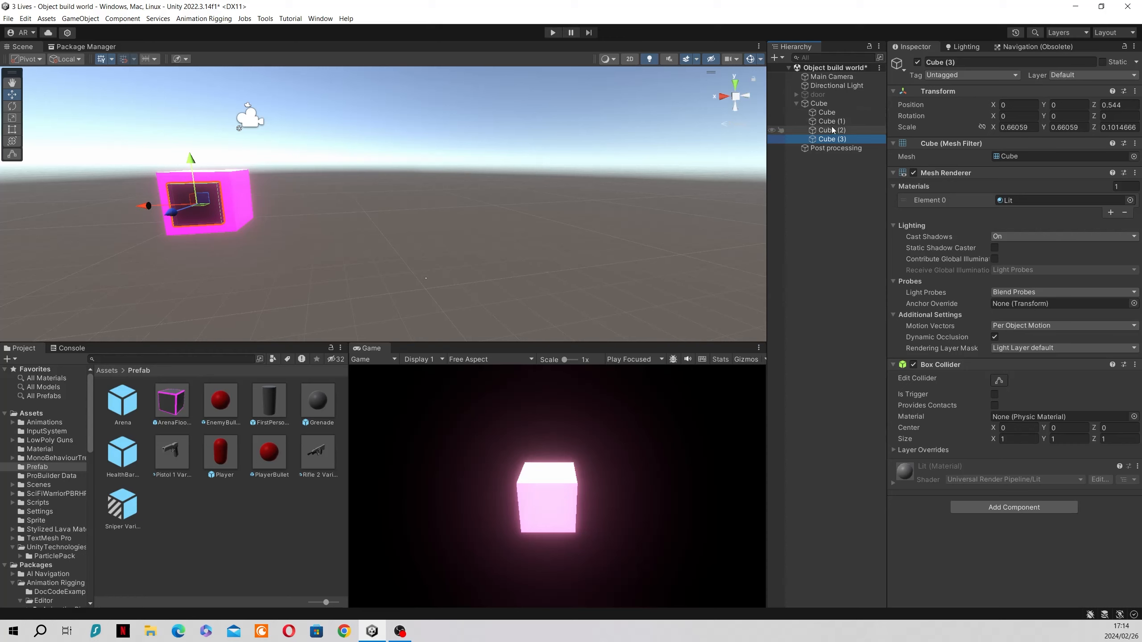
click(834, 122)
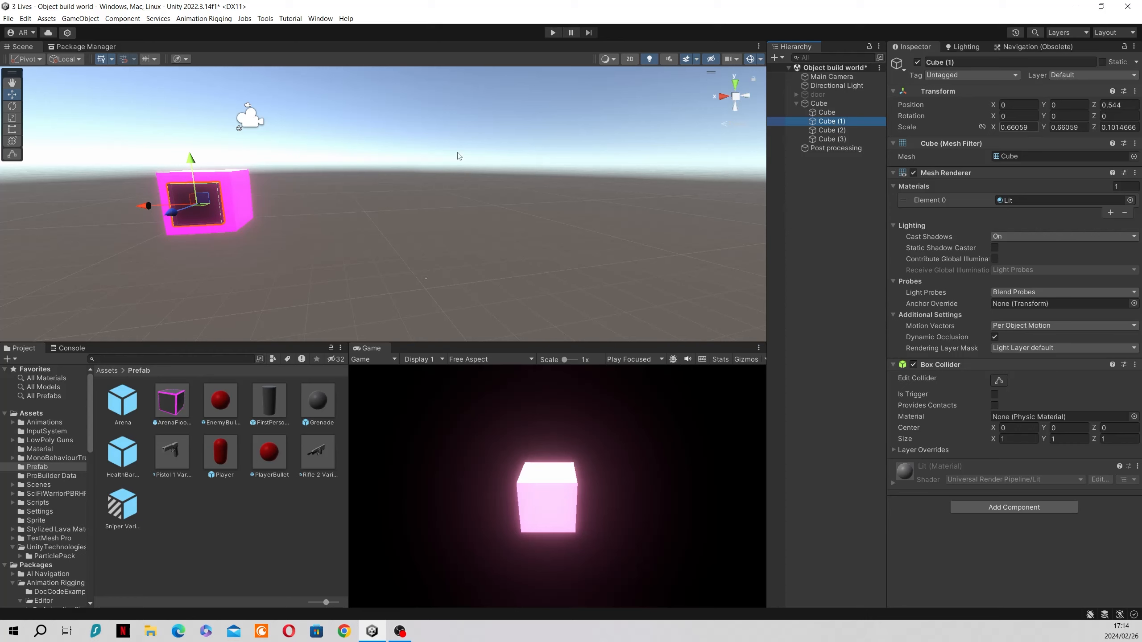
click(12, 106)
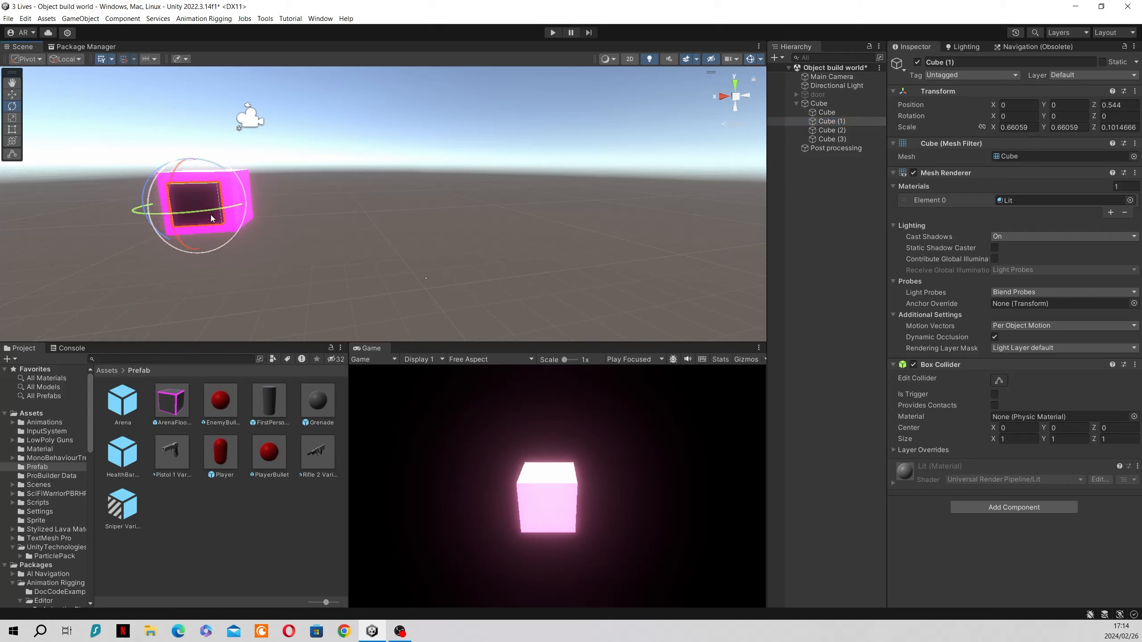
drag(213, 219, 1070, 116)
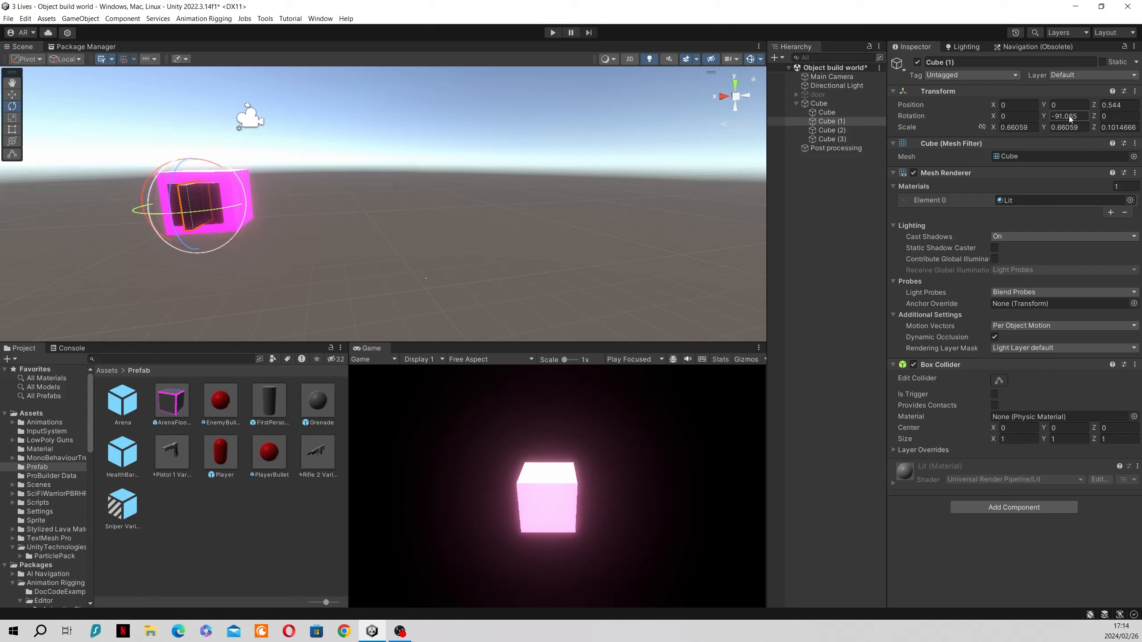
click(1070, 116)
text(-90)
- Move Cube (1) onto the adjacent side face of the glowing Cube, at about X -0.46 and Z 0
click(12, 94)
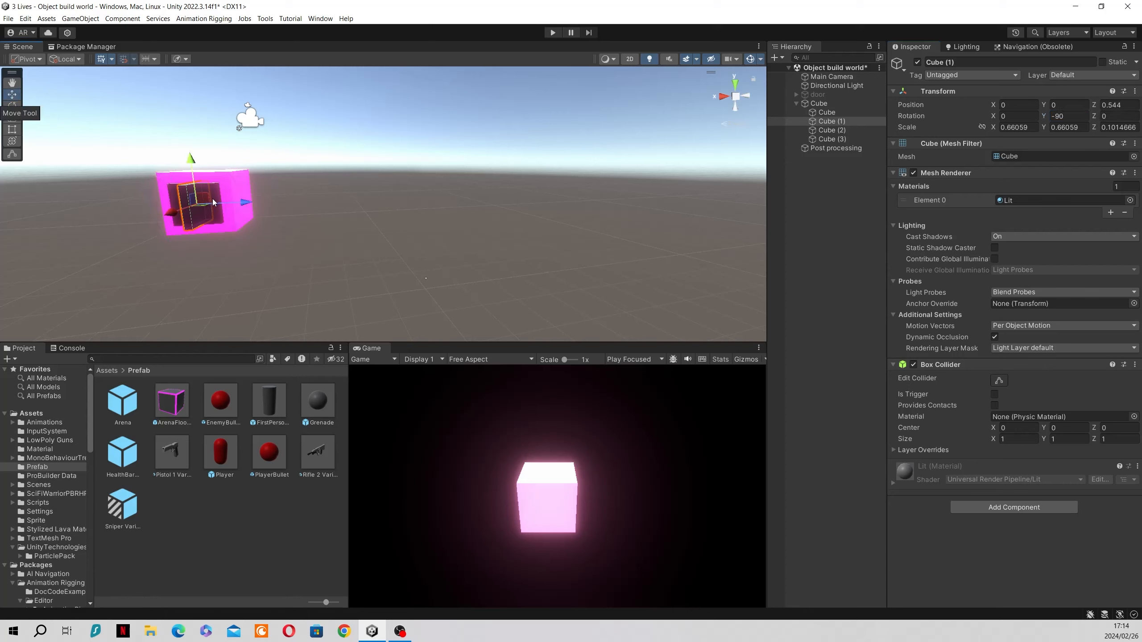
drag(170, 214, 201, 204)
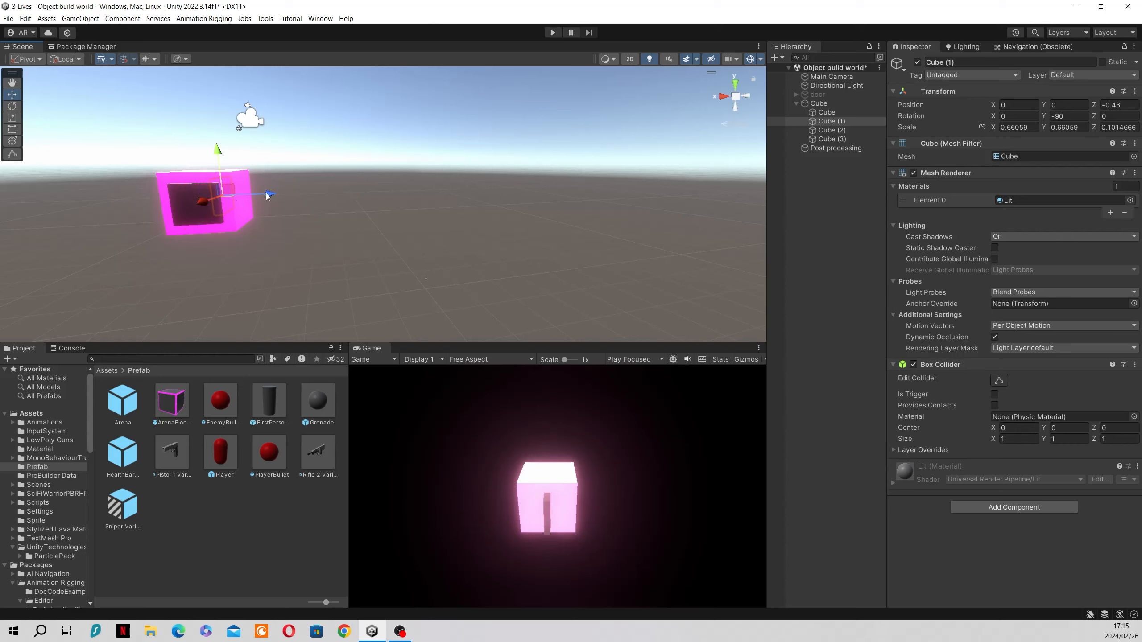
drag(282, 197, 293, 200)
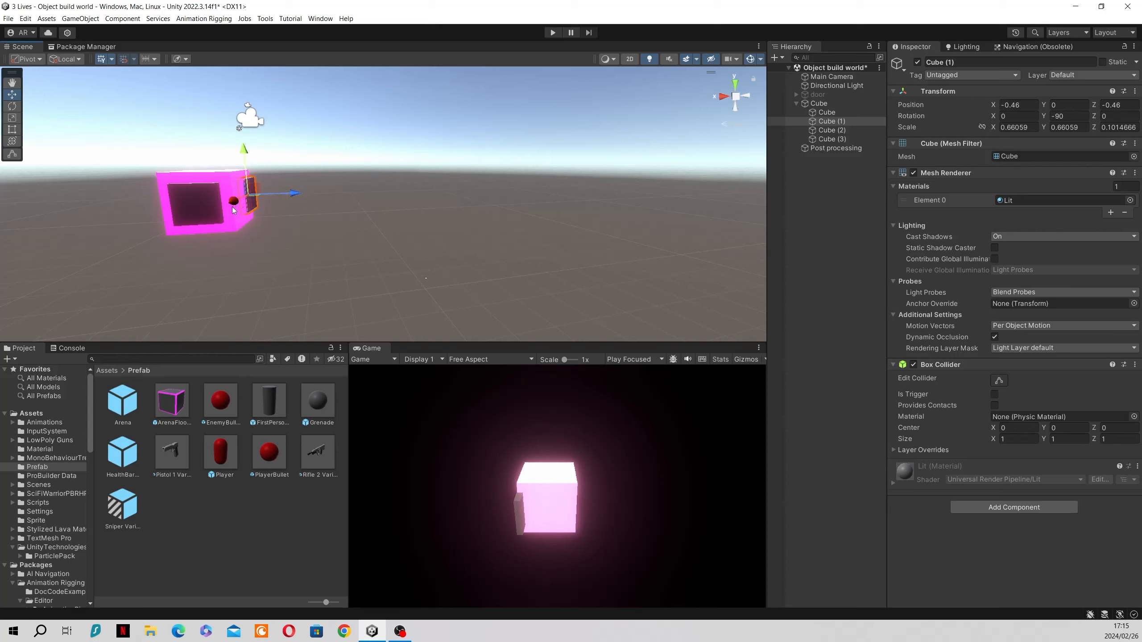
drag(228, 223, 234, 219)
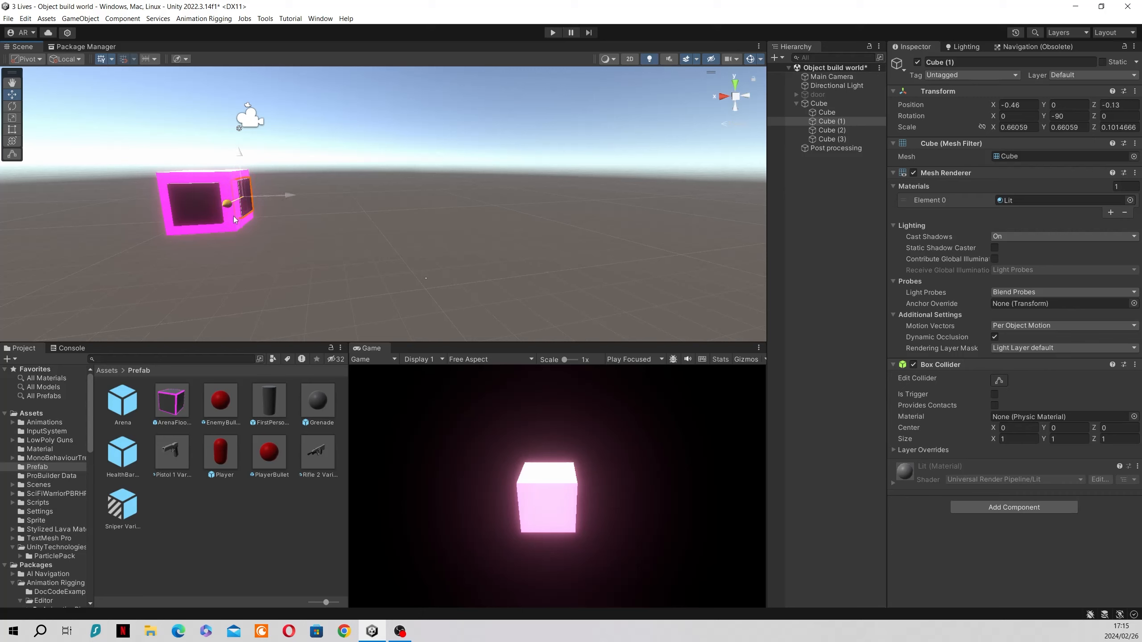
drag(232, 217, 230, 219)
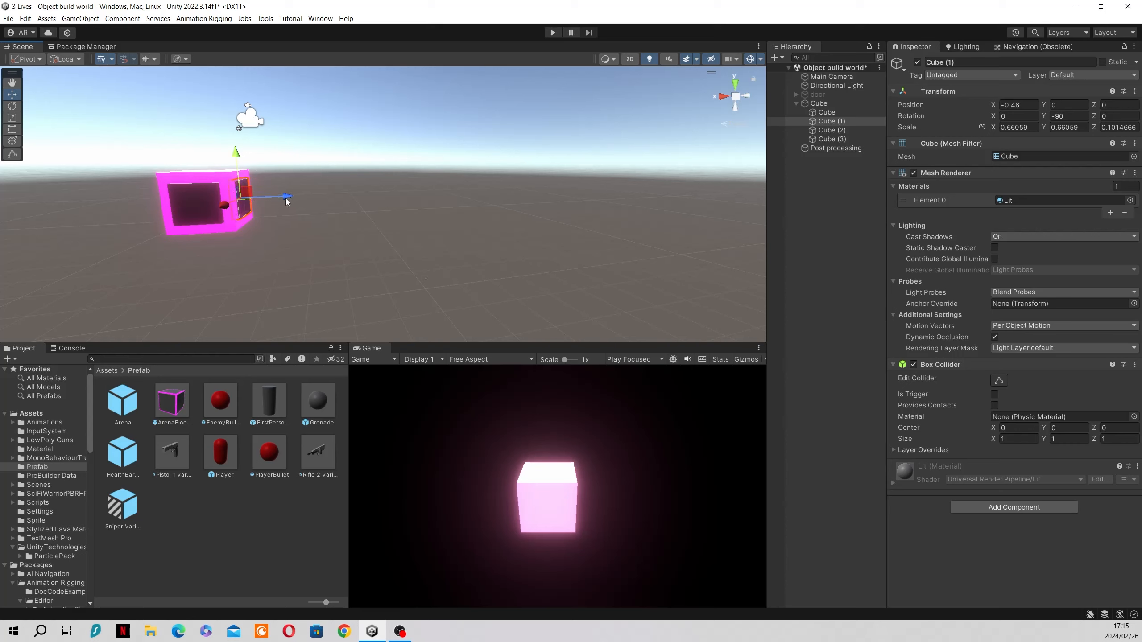
- Delete the unused duplicates Cube (2) and Cube (3)
click(832, 131)
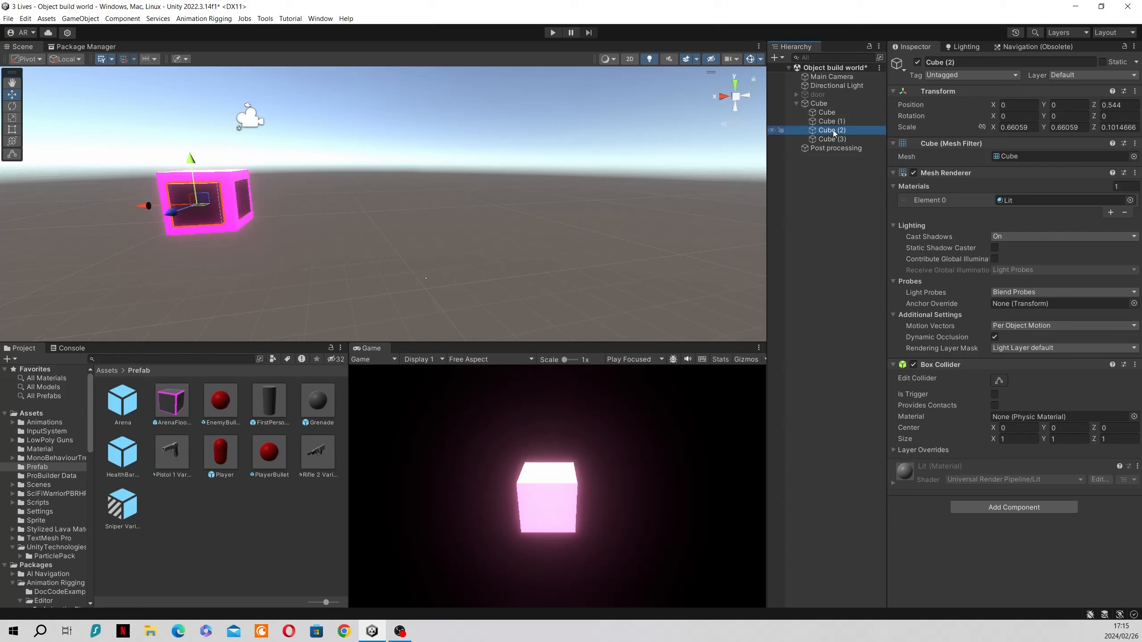
key(Delete)
click(839, 132)
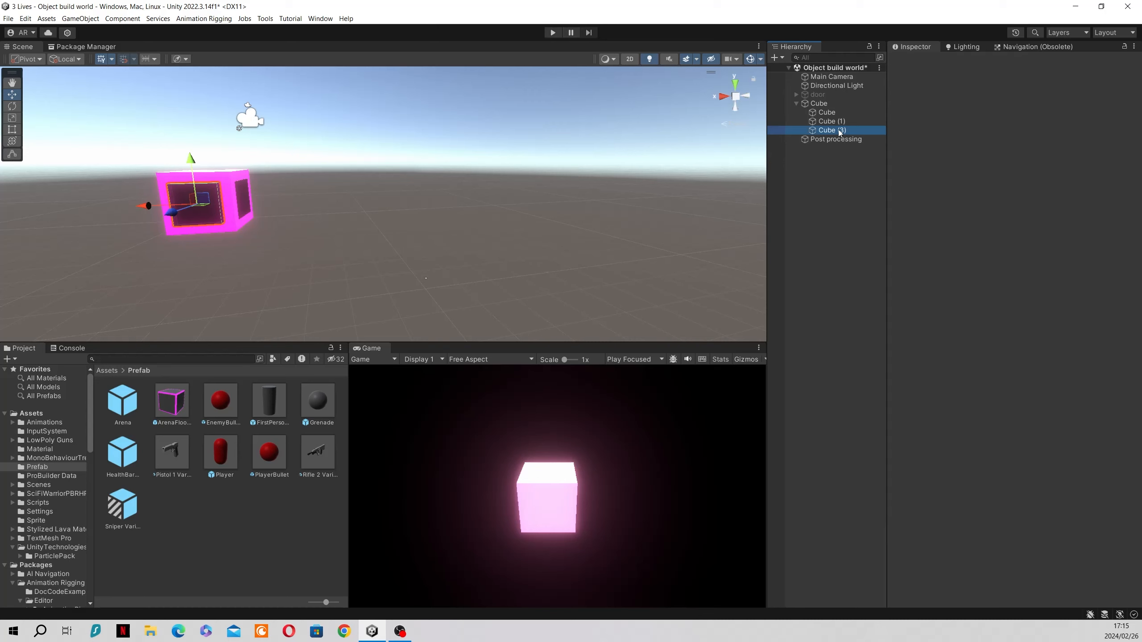
click(236, 203)
key(Delete)
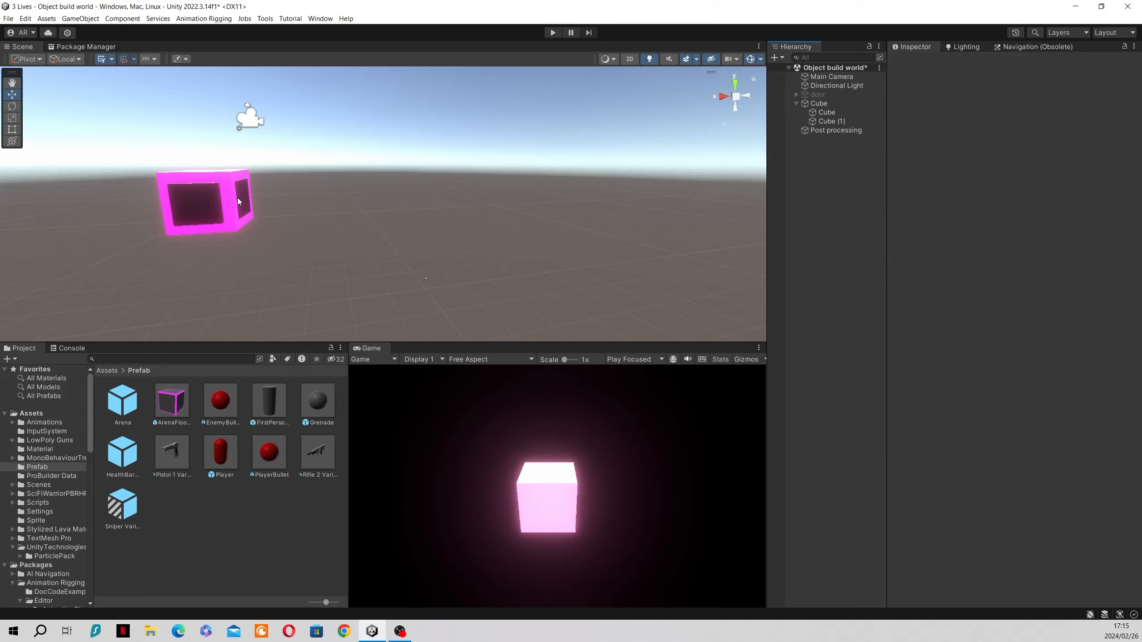
- Duplicate Cube (1) and move the copy onto the opposite side face of the glowing Cube, at about X 0.529
click(239, 201)
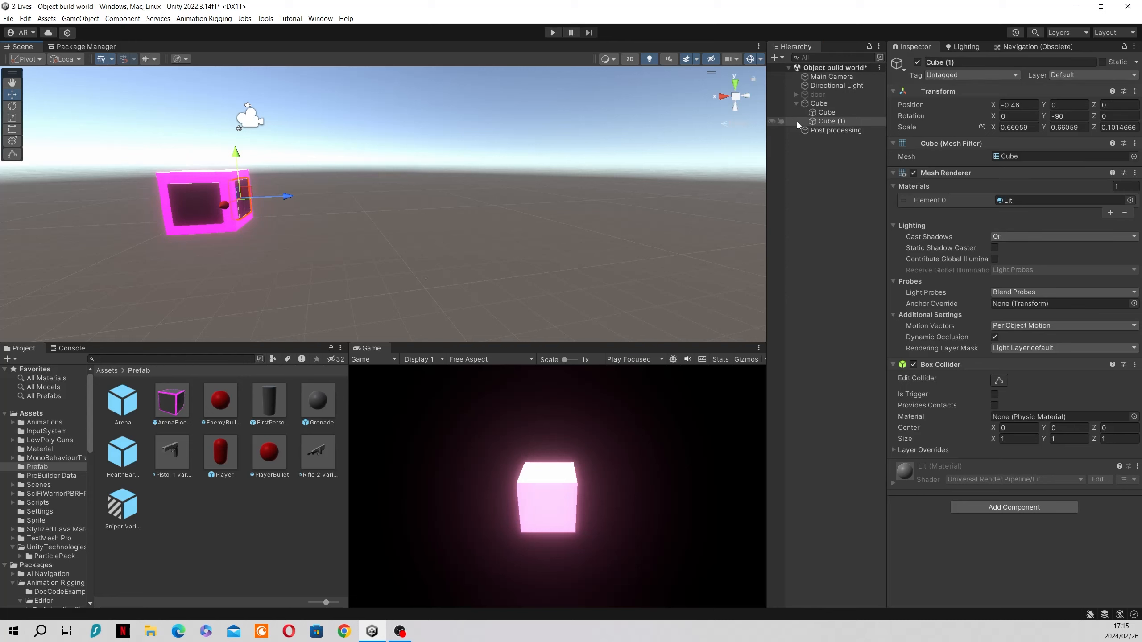
key(ctrl+d)
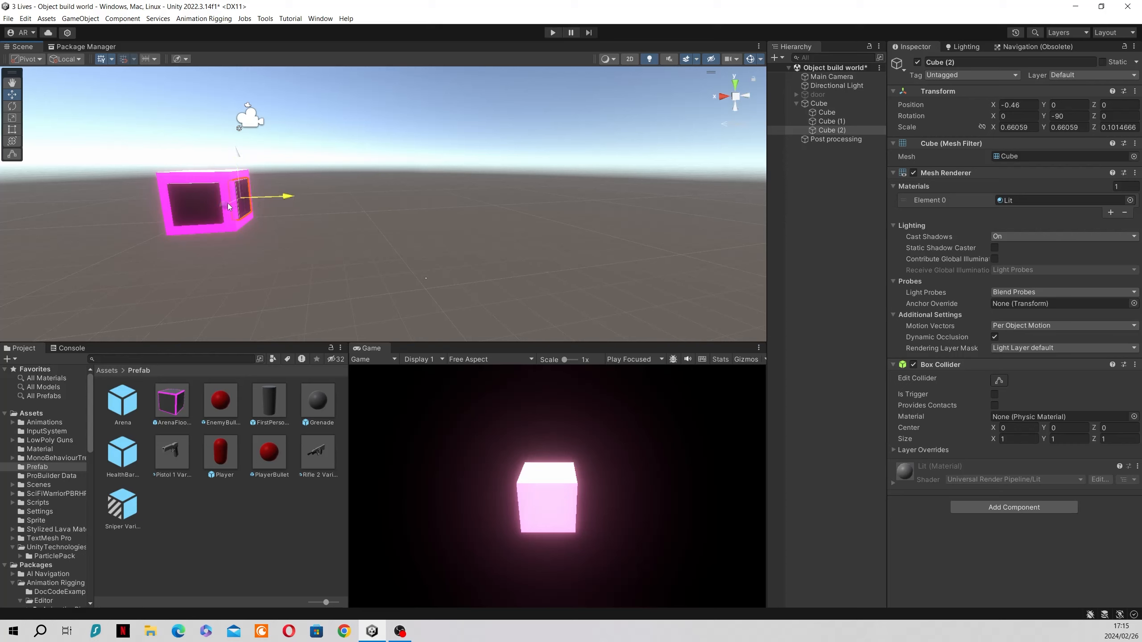
drag(231, 203, 303, 205)
mouse_move(303, 205)
right_down()
mouse_move(333, 207)
mouse_move(271, 190)
mouse_move(302, 195)
right_up()
key(w)
key(s)
key(a)
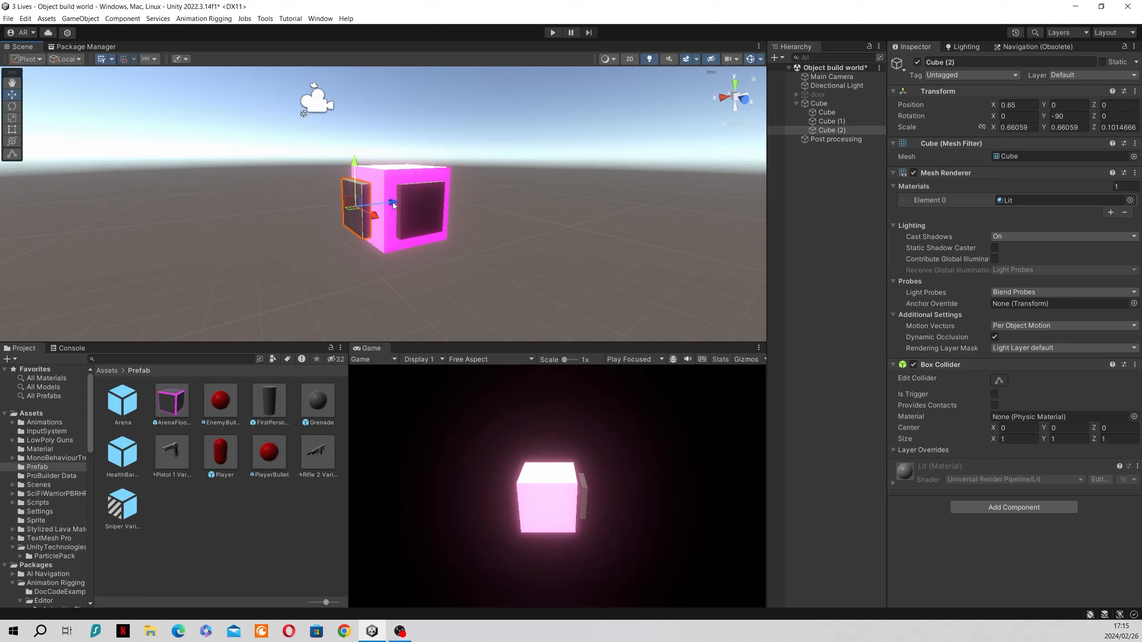
drag(398, 204, 411, 208)
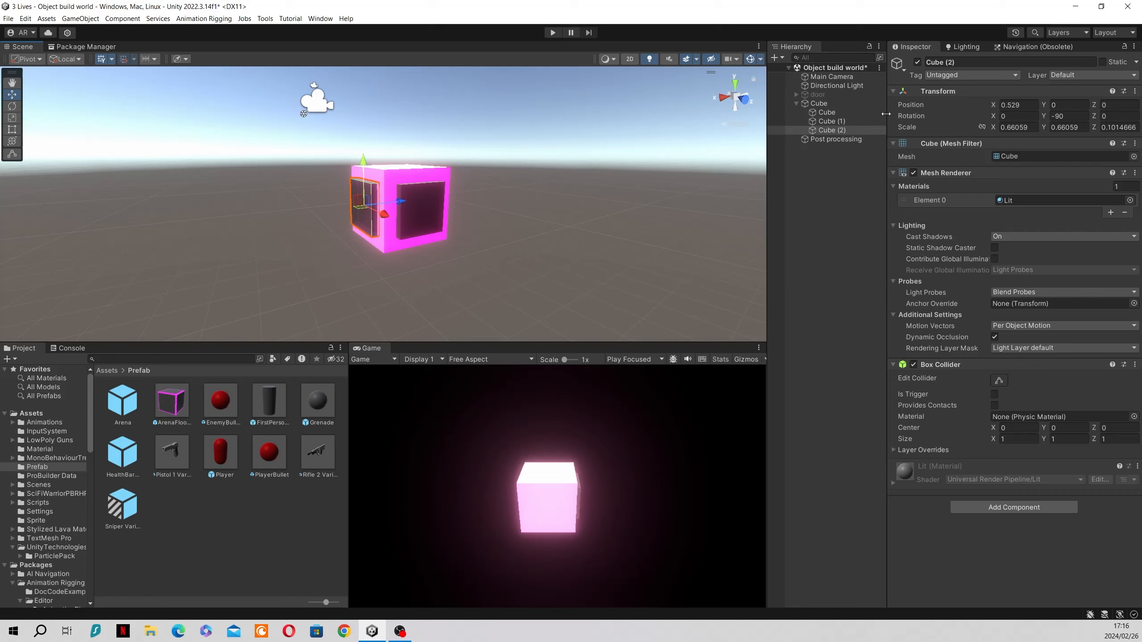
- Duplicate the first child cube and move the copy to the opposite face of the glowing Cube, at about Z -0.548
click(841, 114)
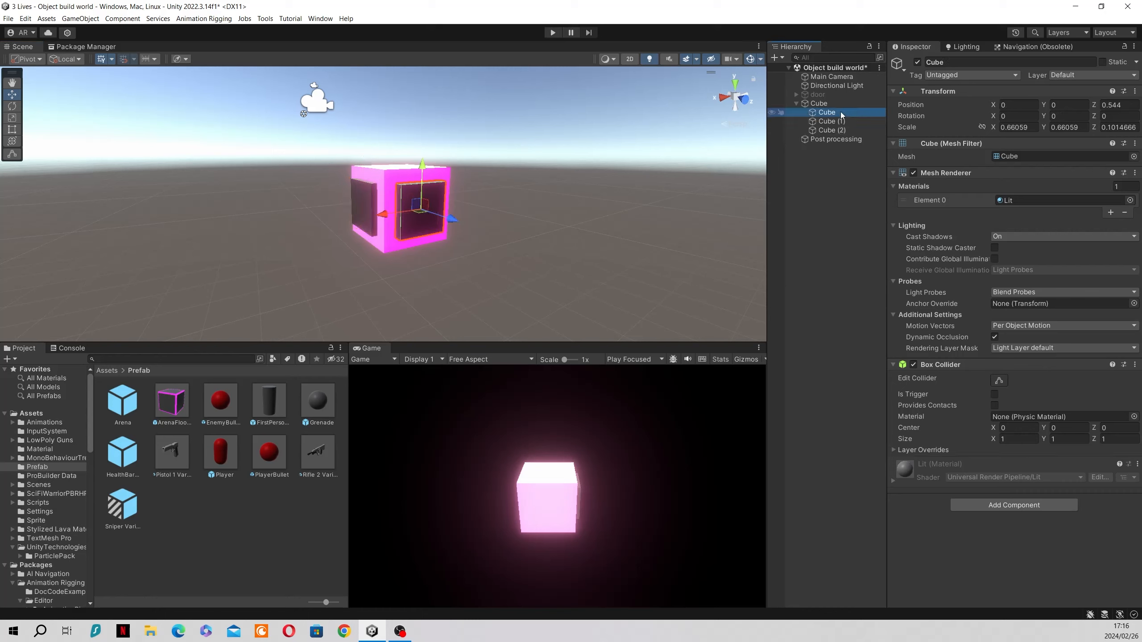
key(ctrl+d)
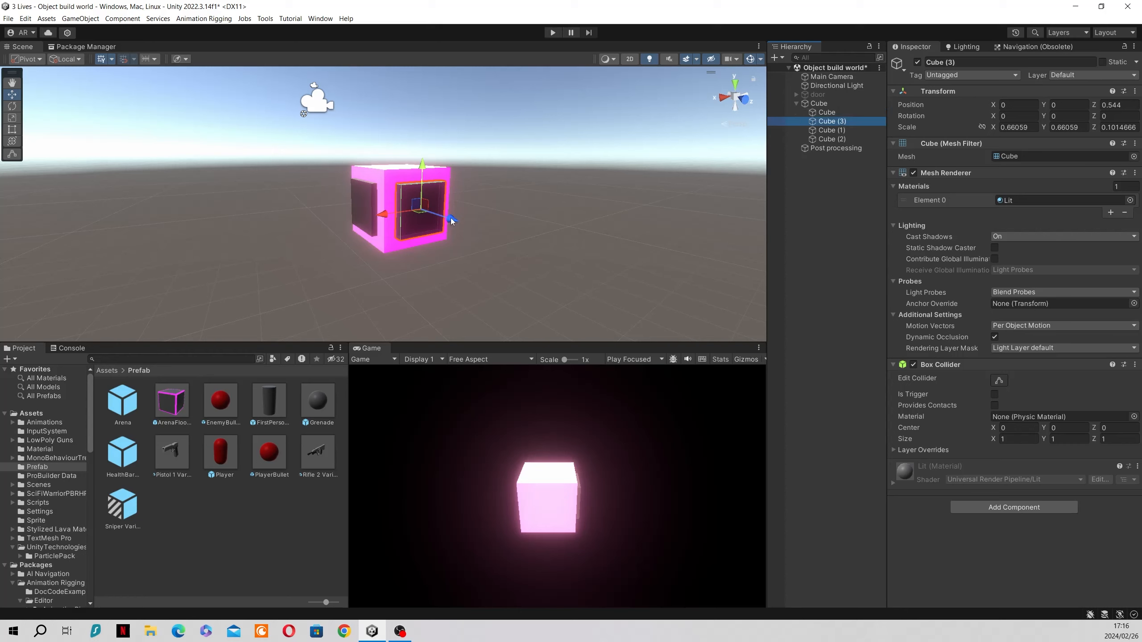
drag(447, 221, 378, 259)
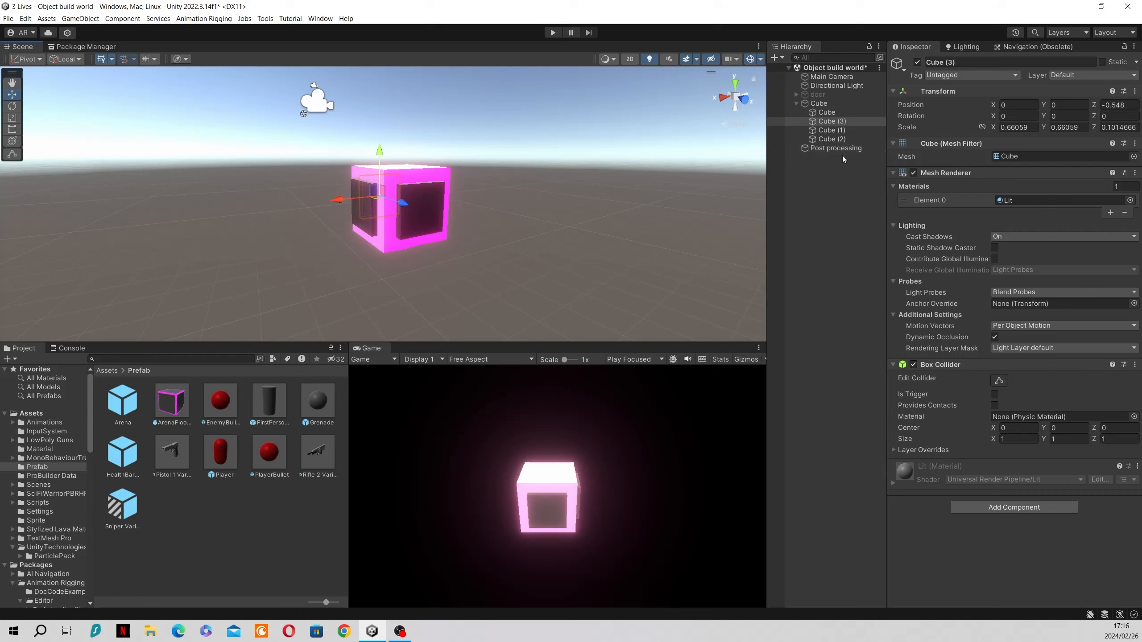
- Duplicate Cube (2) under the glowing Cube and set the copy's X rotation to 90
click(849, 139)
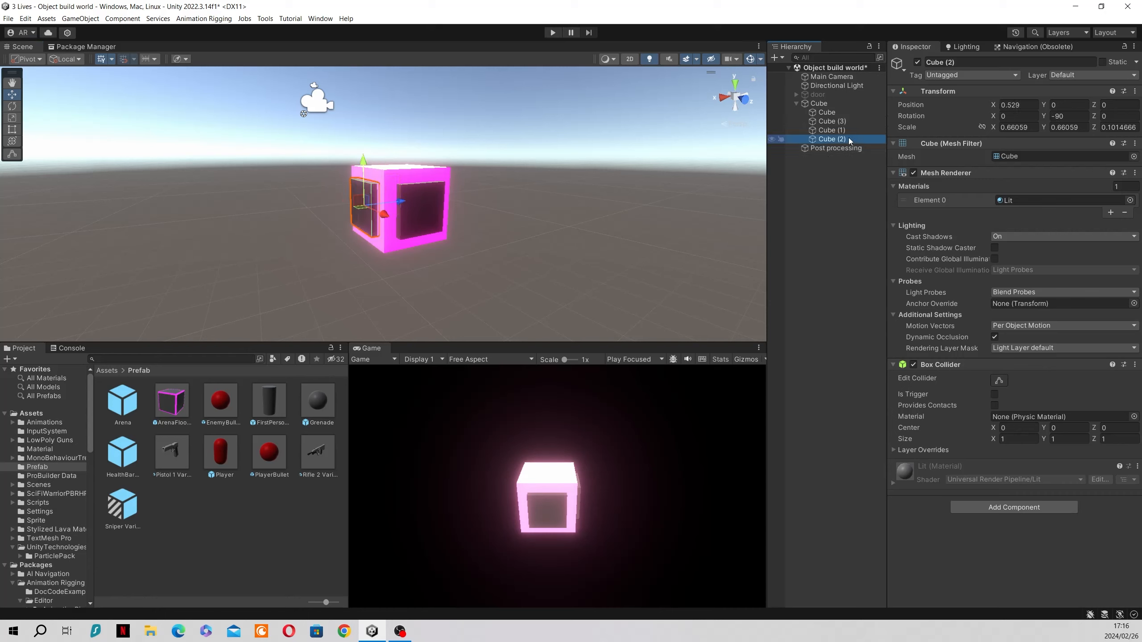
key(ctrl+d)
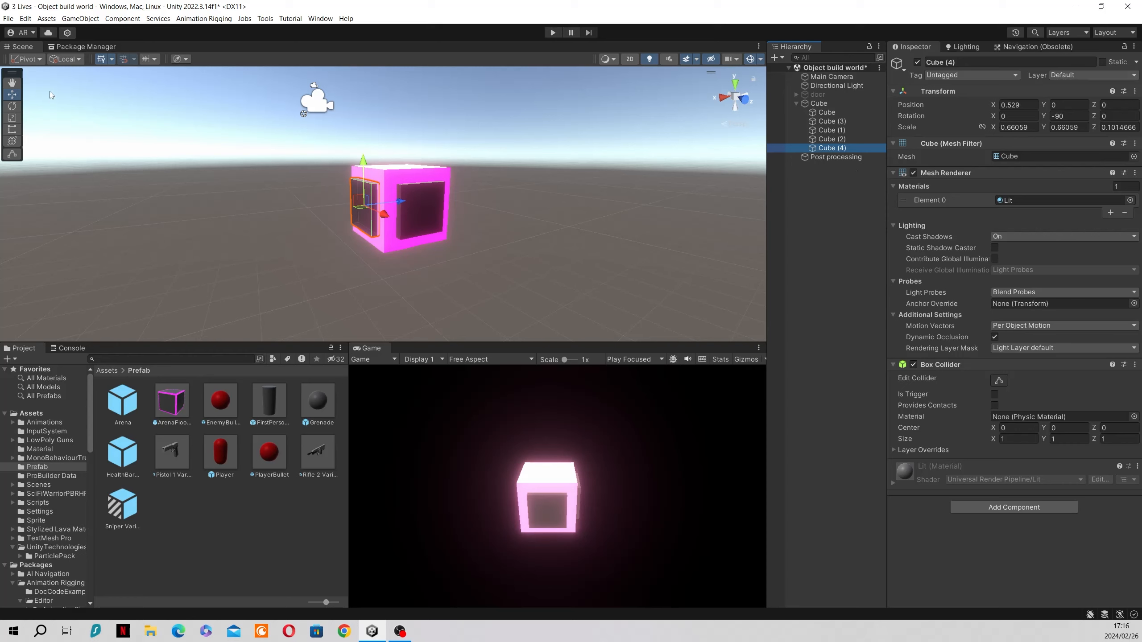
click(12, 106)
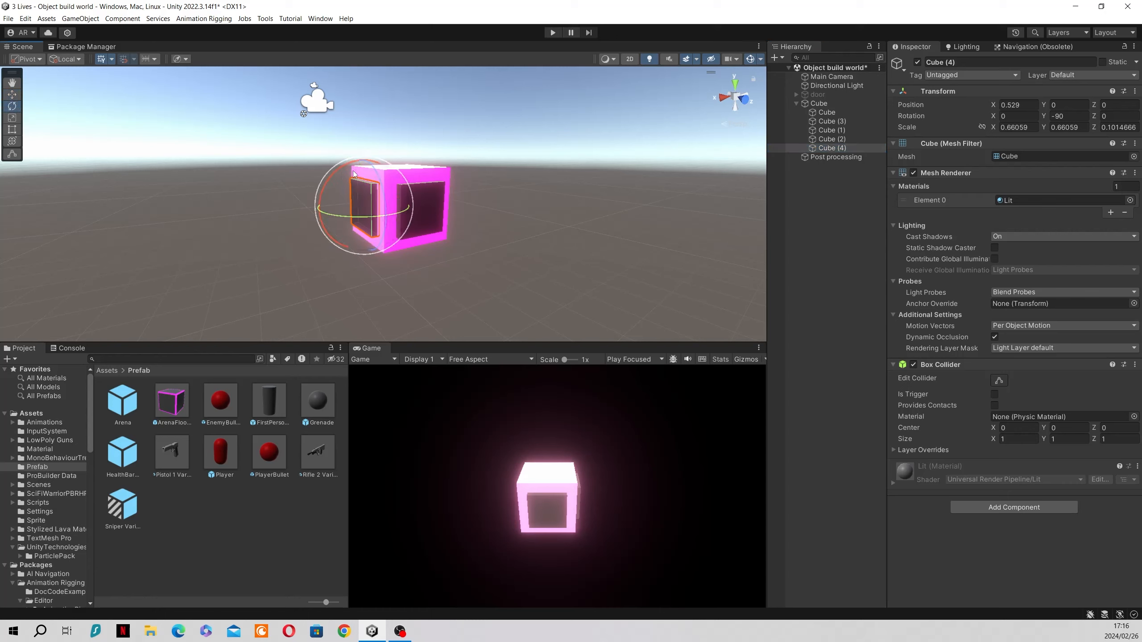
drag(427, 154, 773, 197)
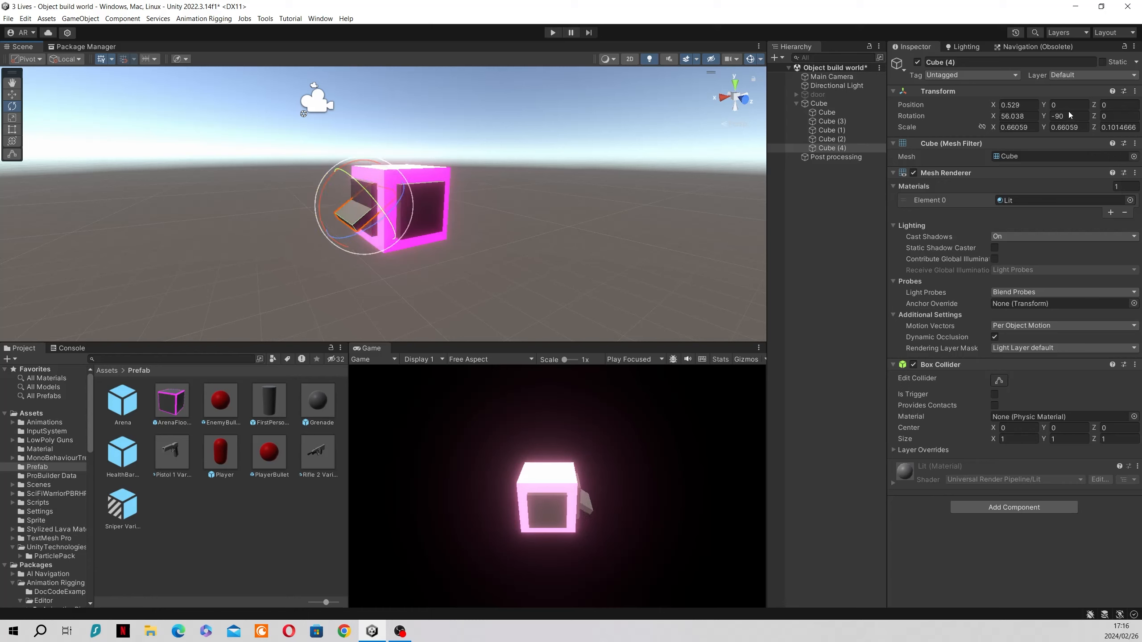
click(1017, 117)
text(90)
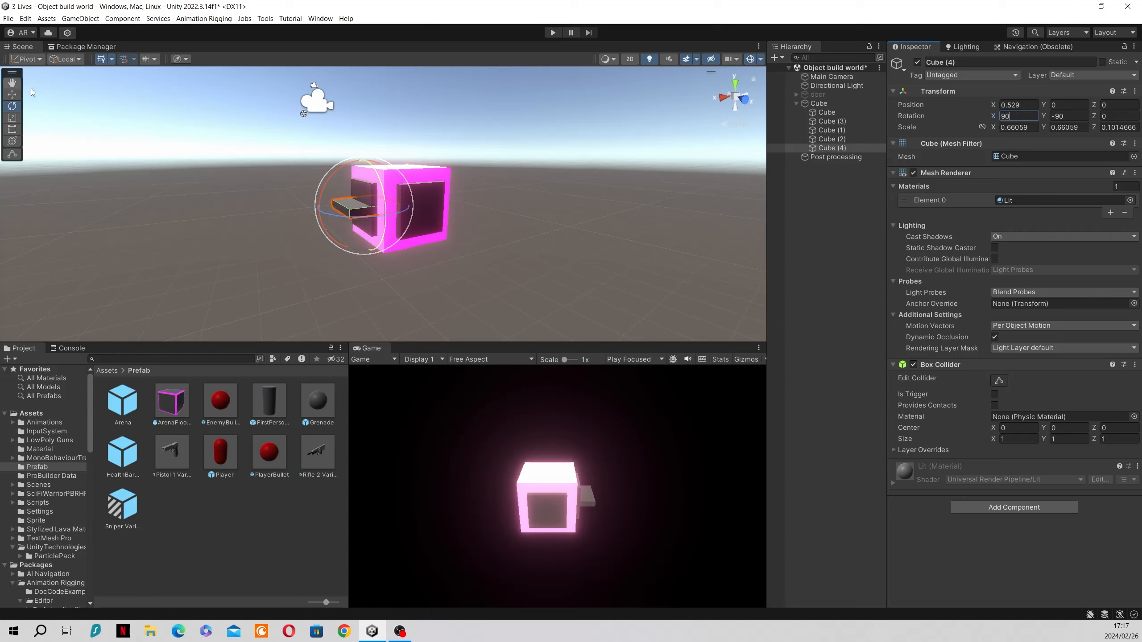
- Move Cube (4) onto the glowing Cube's top face, at about X -0.031 and Y 0.483, and clear the selection
click(15, 95)
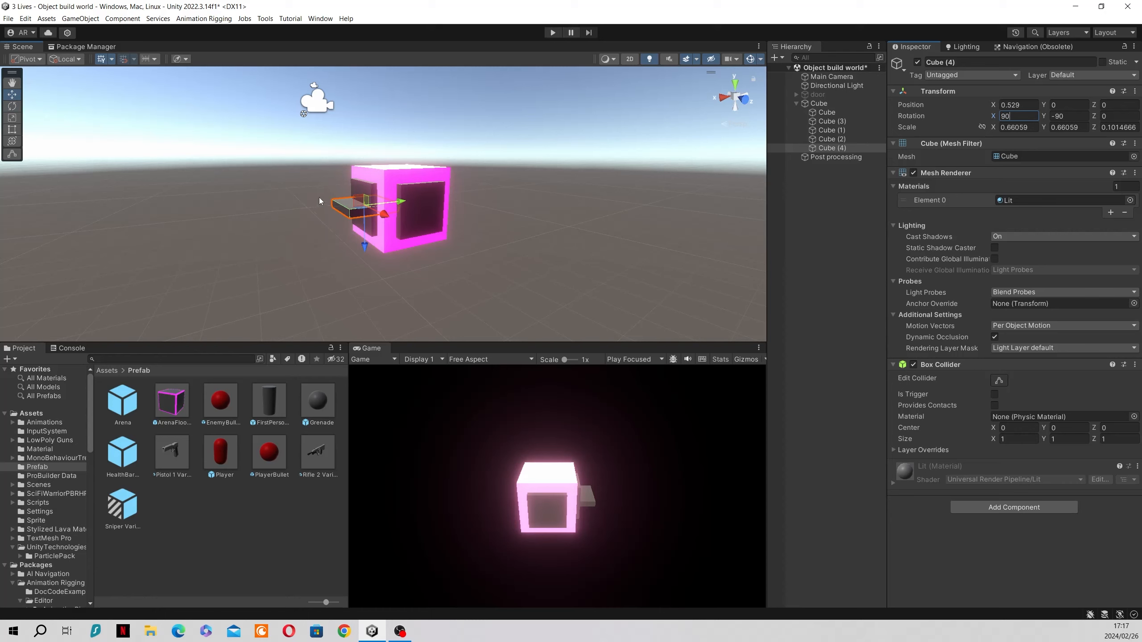
drag(401, 203, 447, 196)
mouse_move(407, 234)
mouse_down()
mouse_move(408, 198)
mouse_move(410, 215)
mouse_up()
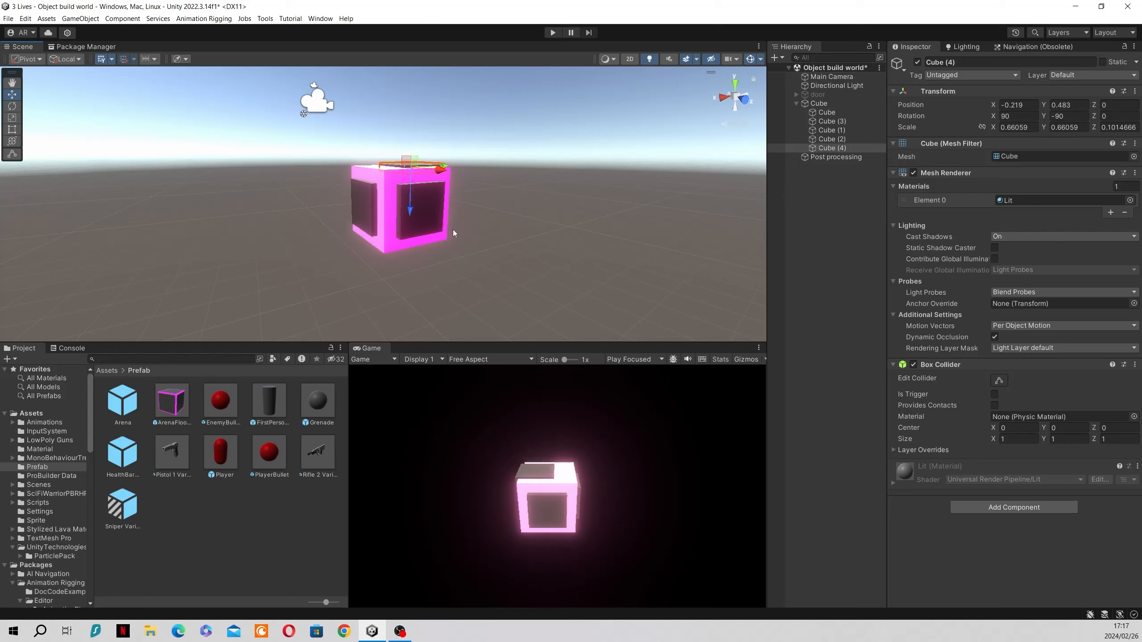
alt+drag(437, 242, 420, 254)
key(e)
right_drag(420, 254, 459, 260)
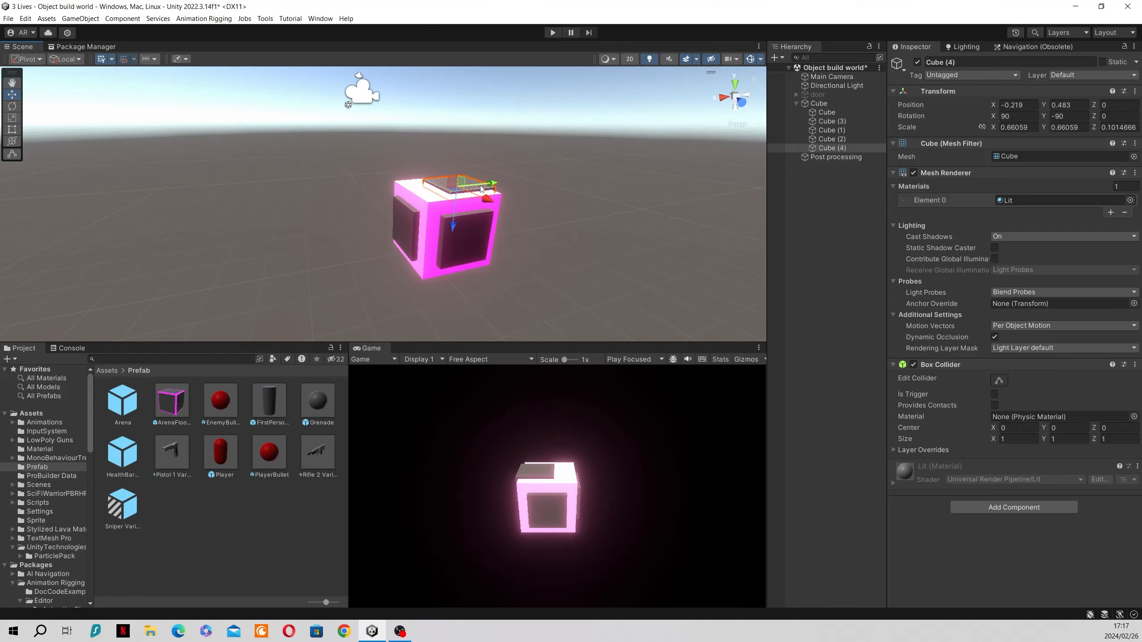
mouse_move(477, 192)
mouse_down()
mouse_move(488, 199)
mouse_move(487, 184)
mouse_up()
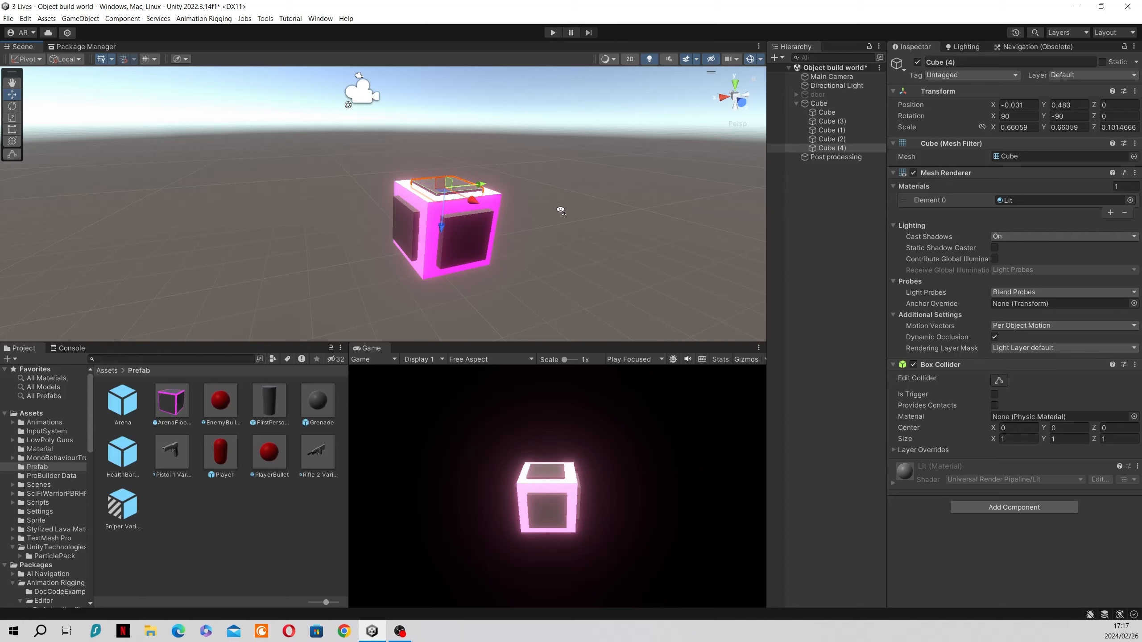
alt+drag(565, 215, 603, 273)
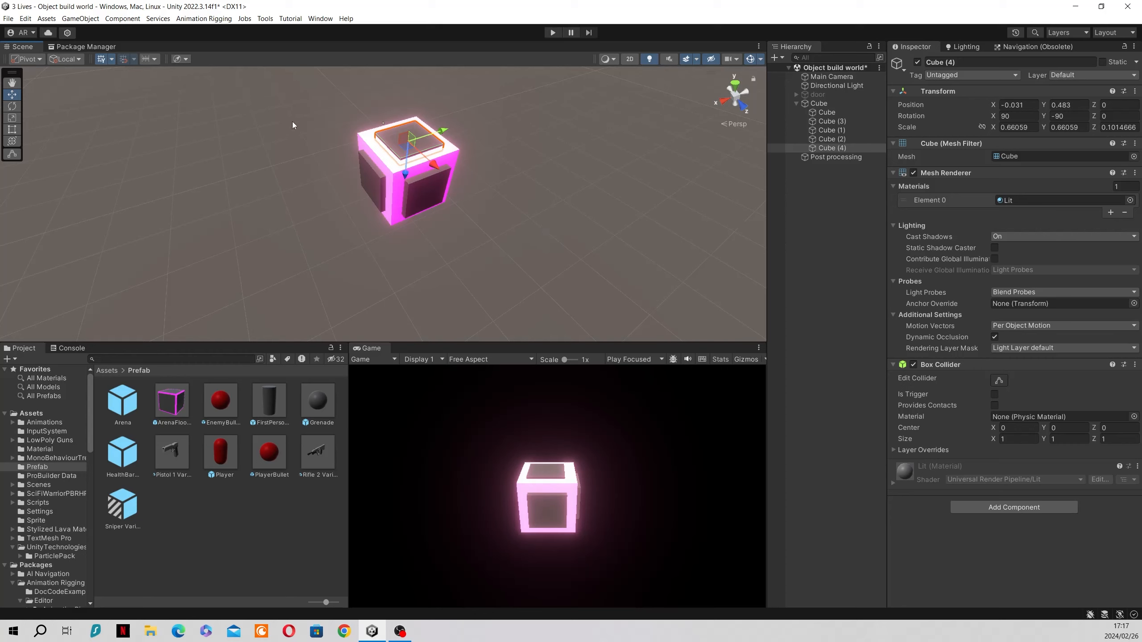
key(ctrl+z)
key(ctrl+z)
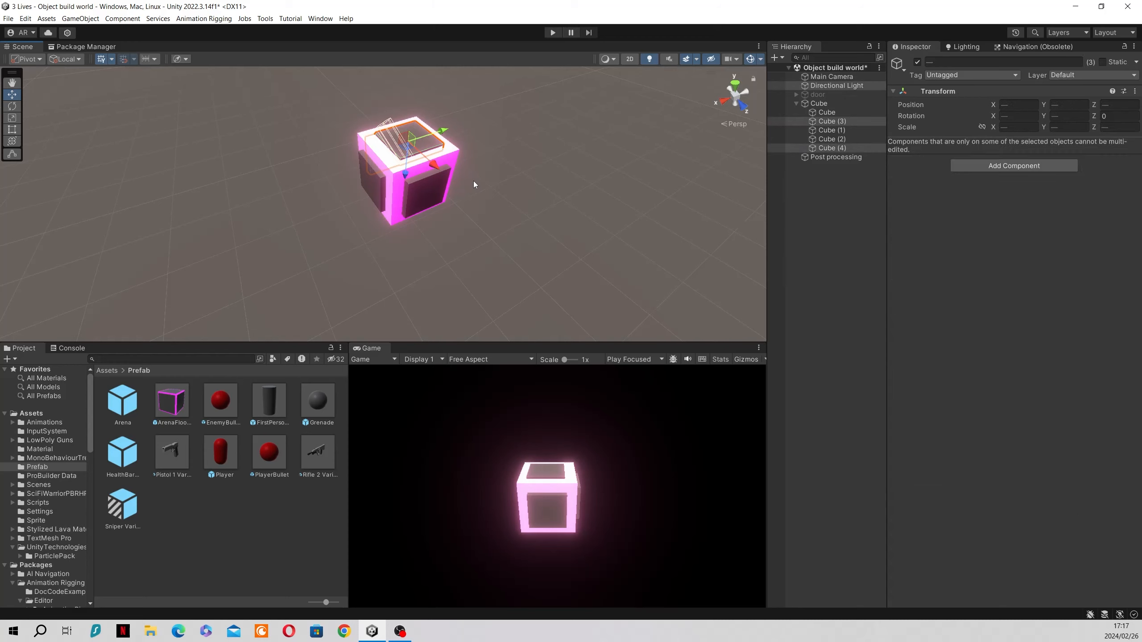
click(491, 168)
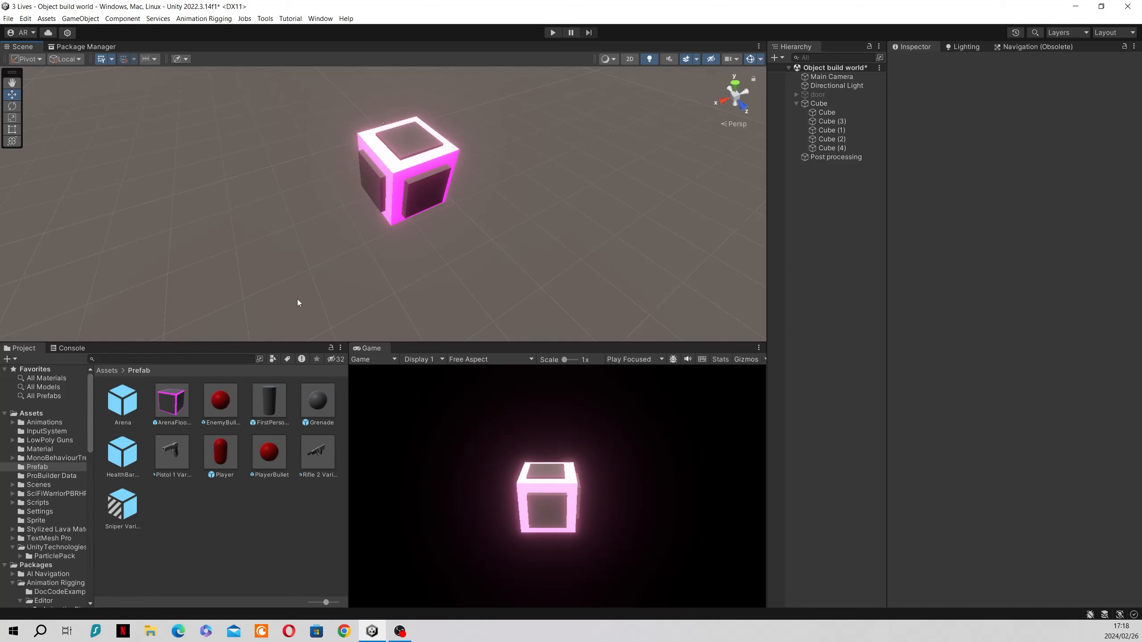
- Open the ArenaFloorCube prefab and examine its panel-covered cube
click(180, 405)
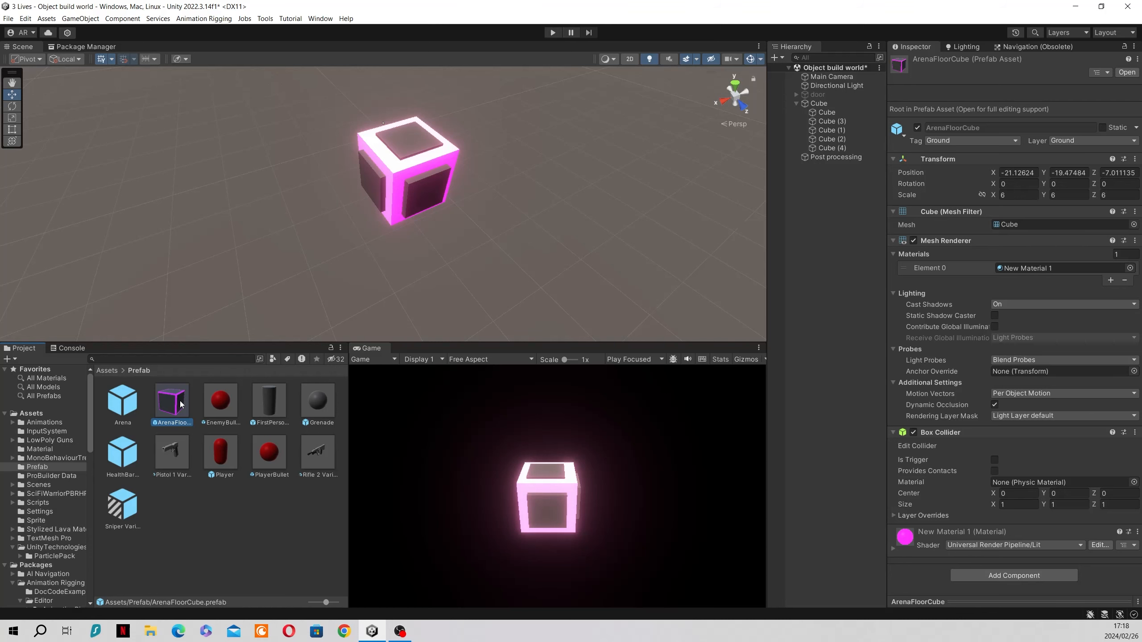
double_click(180, 404)
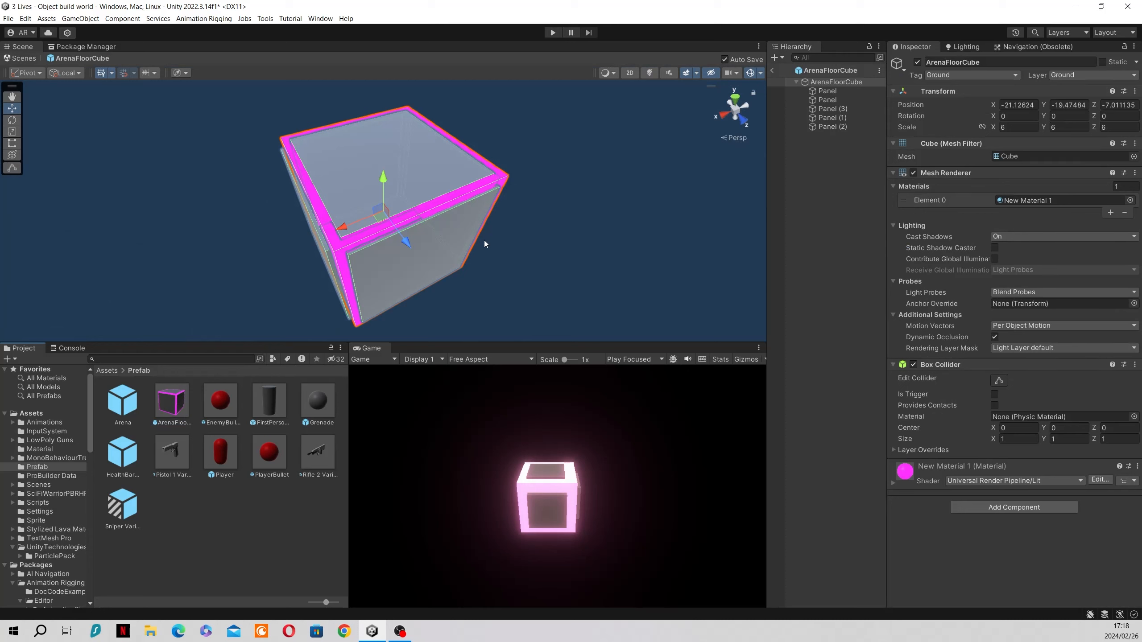
right_drag(512, 226, 445, 227)
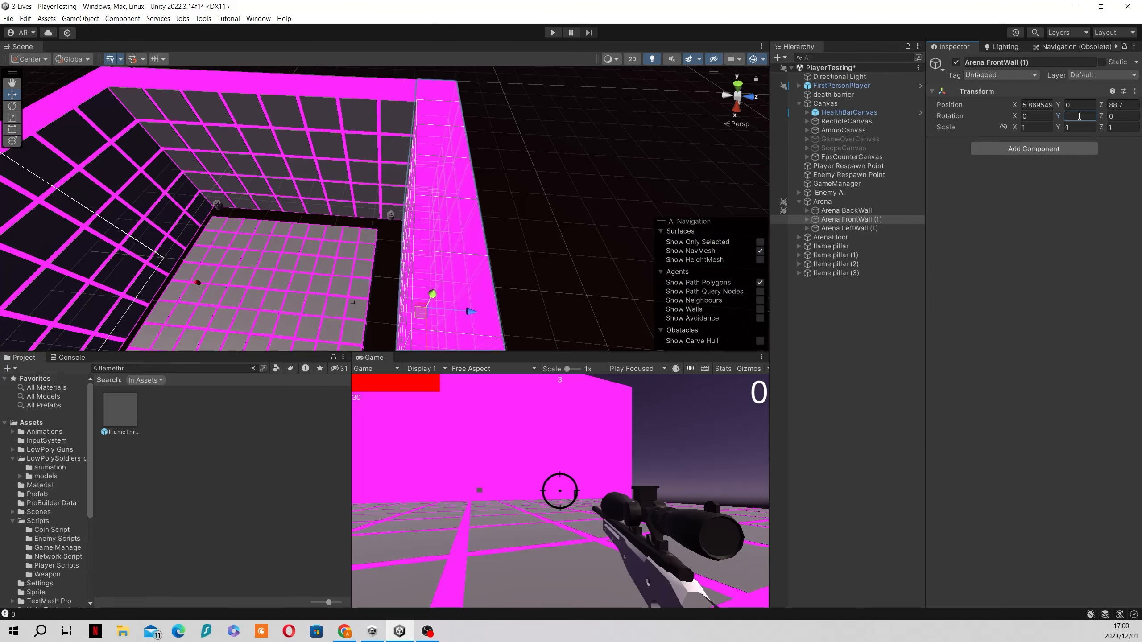
- In the PlayerTesting scene, rotate Arena FrontWall (1) to 180 on Y and position it along the arena's open side at X -6.5, Z 44.3
text(18)
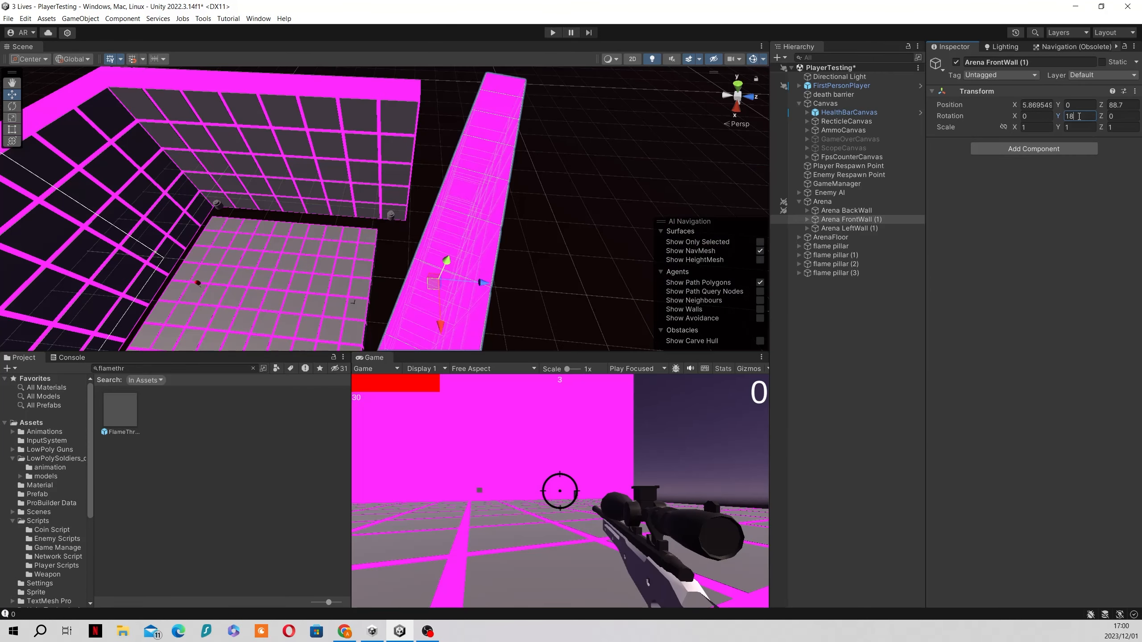
text(0)
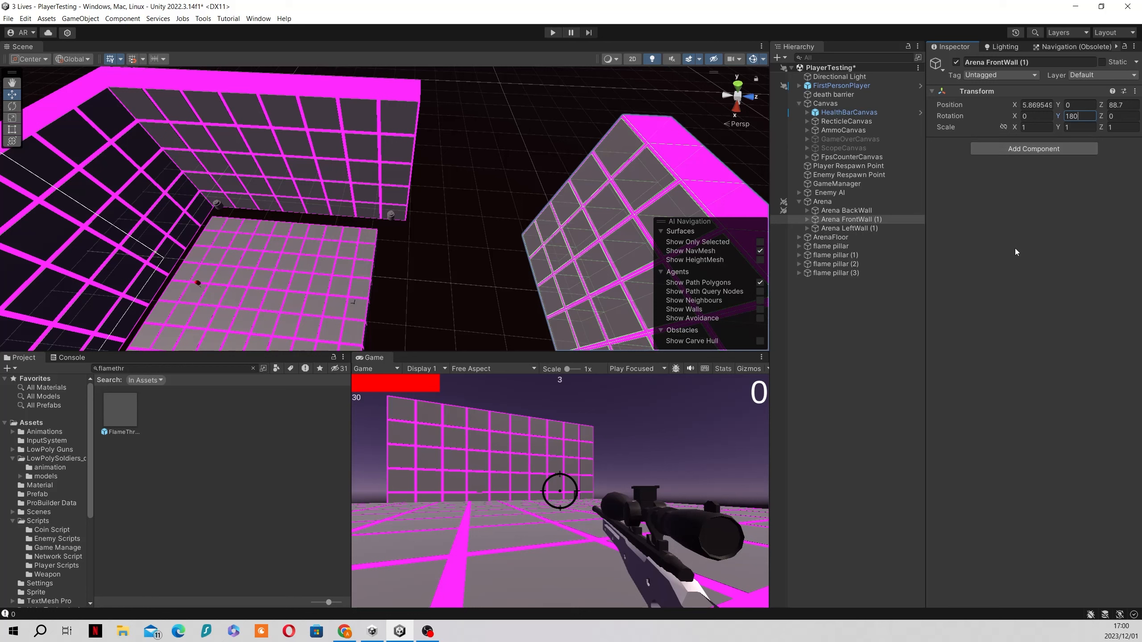
click(1127, 103)
text(0)
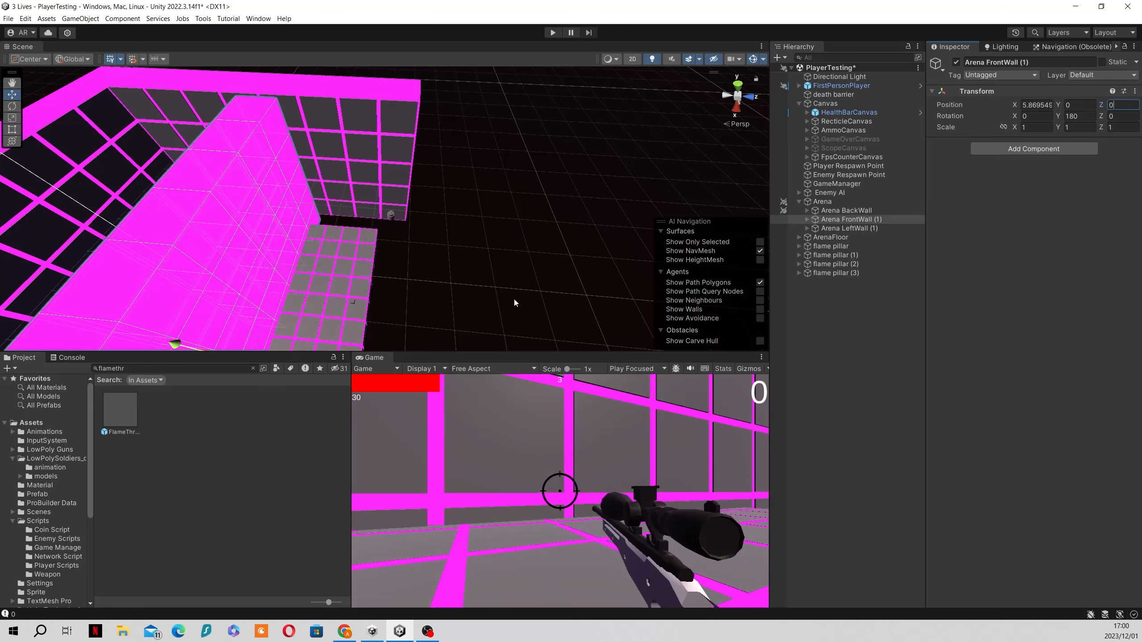
key(a)
right_drag(454, 261, 335, 288)
drag(335, 287, 445, 241)
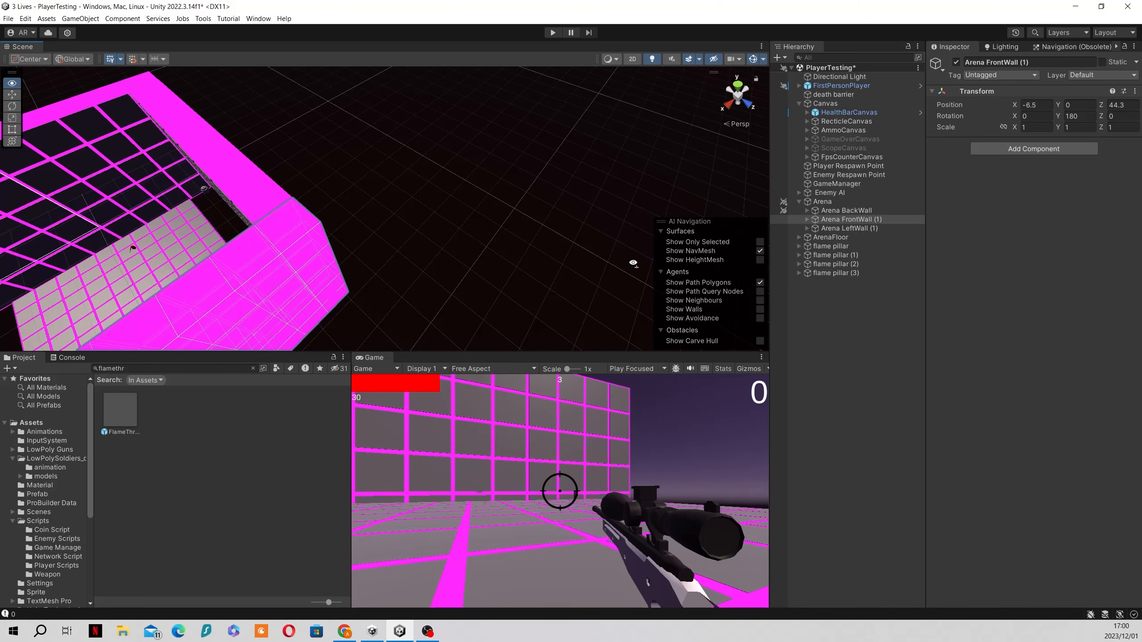
alt+drag(633, 263, 582, 298)
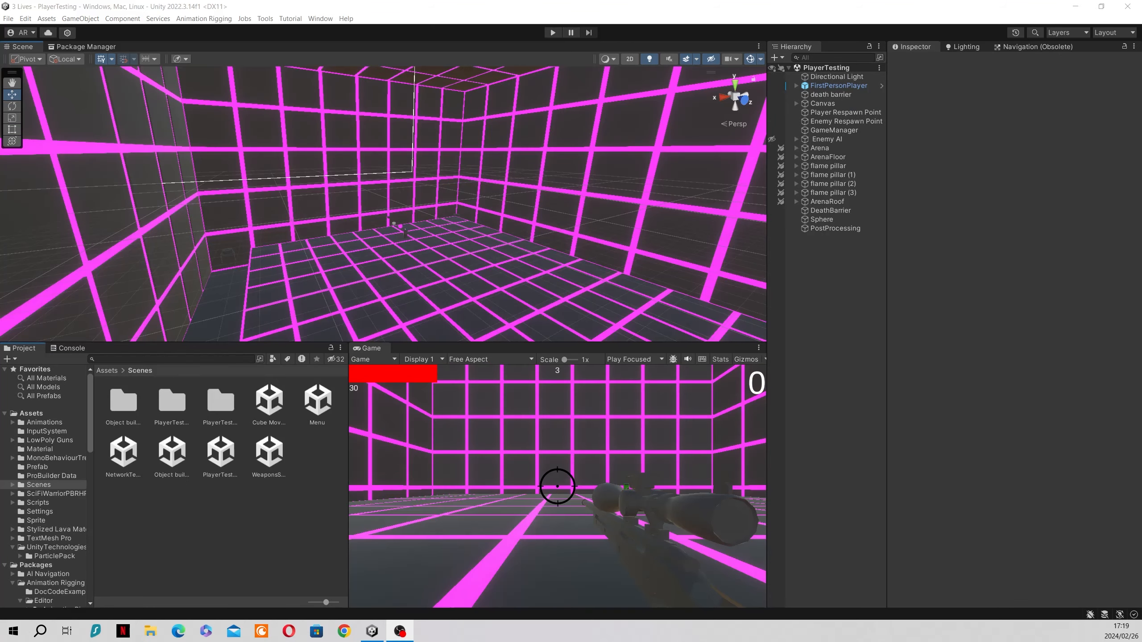